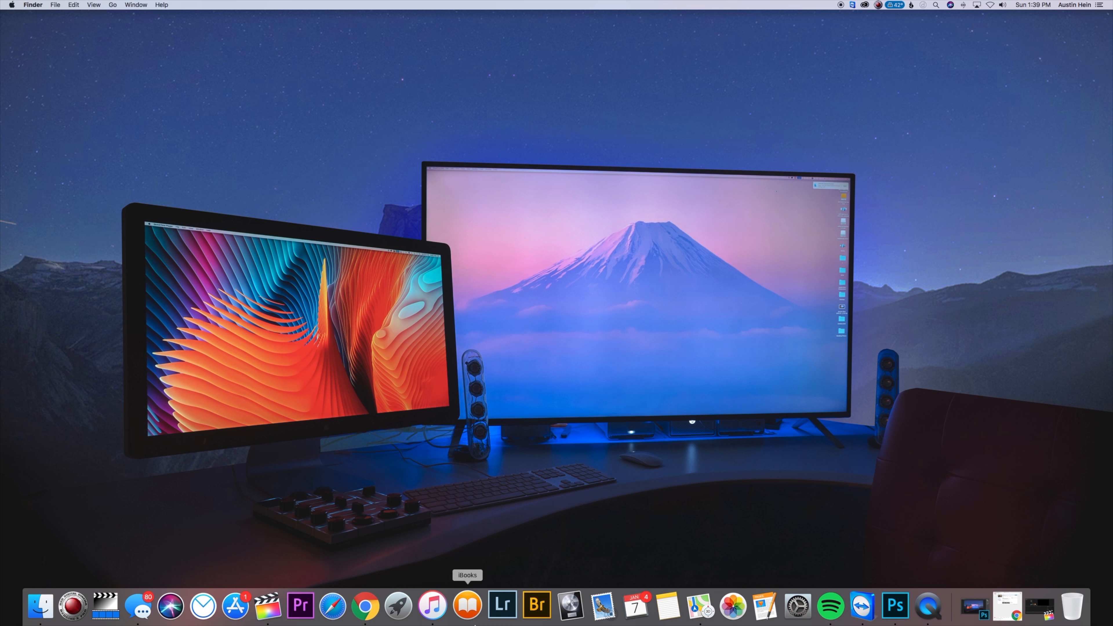
# Open the Final Cut Pro window
pyautogui.moveTo(613, 625)
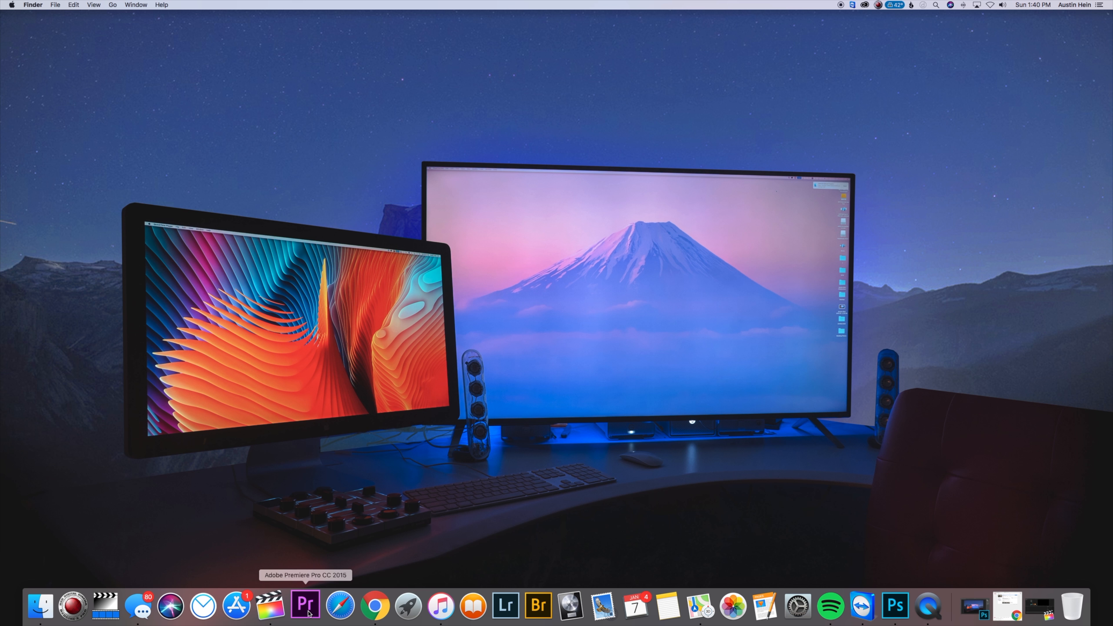
pyautogui.moveTo(305, 608); pyautogui.dragTo(303, 570)
pyautogui.moveTo(617, 586); pyautogui.dragTo(1044, 604)
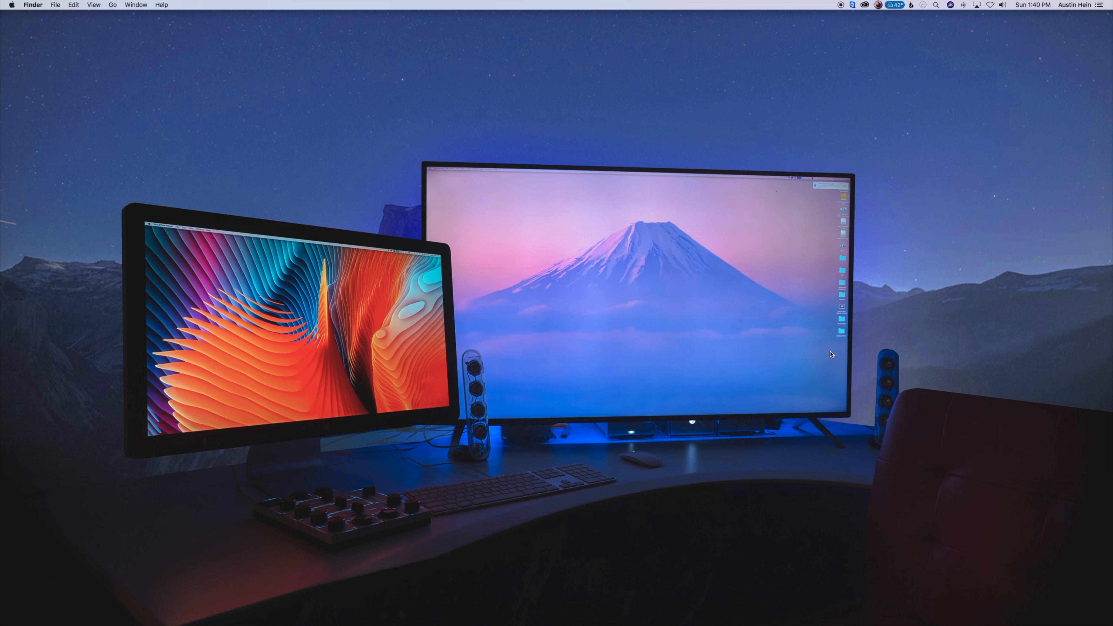
pyautogui.click(1021, 607)
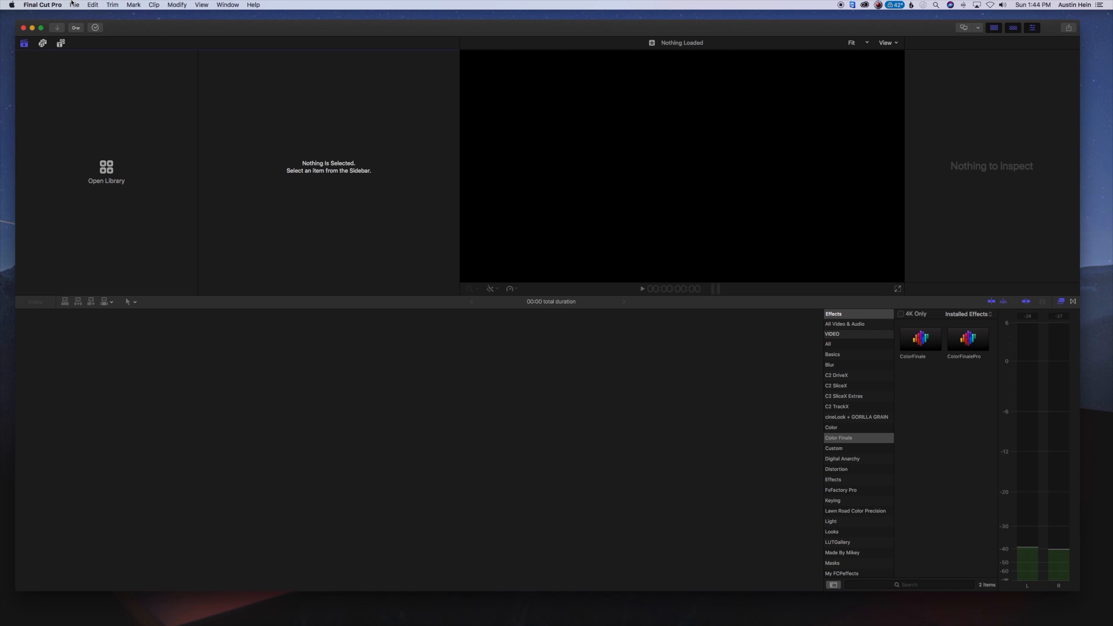
# Create a new library named Music Video in the Pently Art Factory folder
pyautogui.click(74, 5)
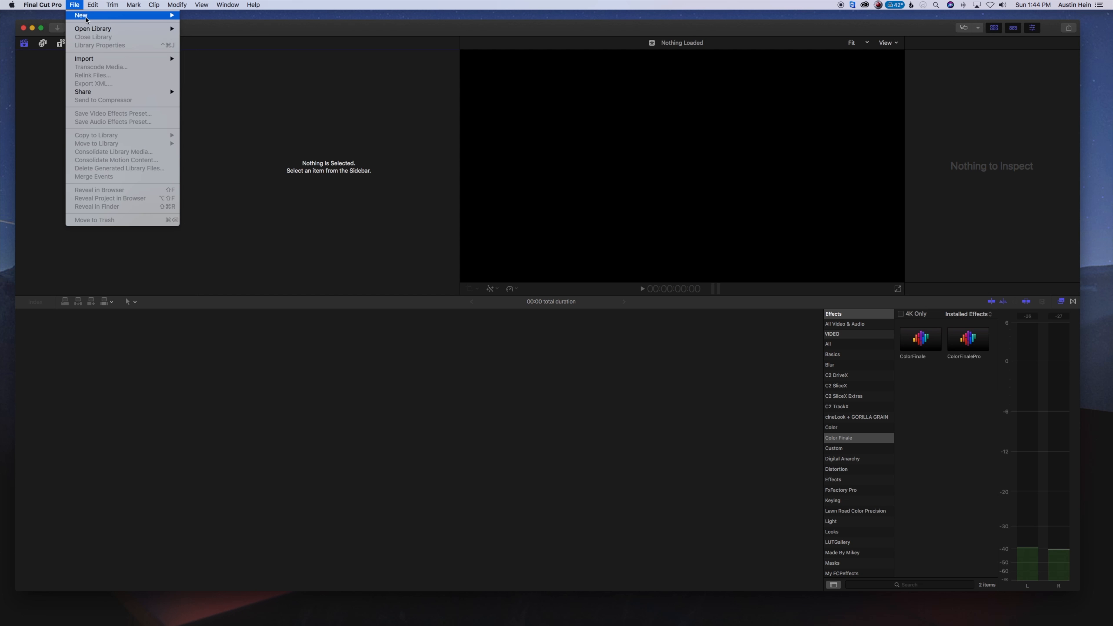
pyautogui.moveTo(176, 16)
pyautogui.click(205, 36)
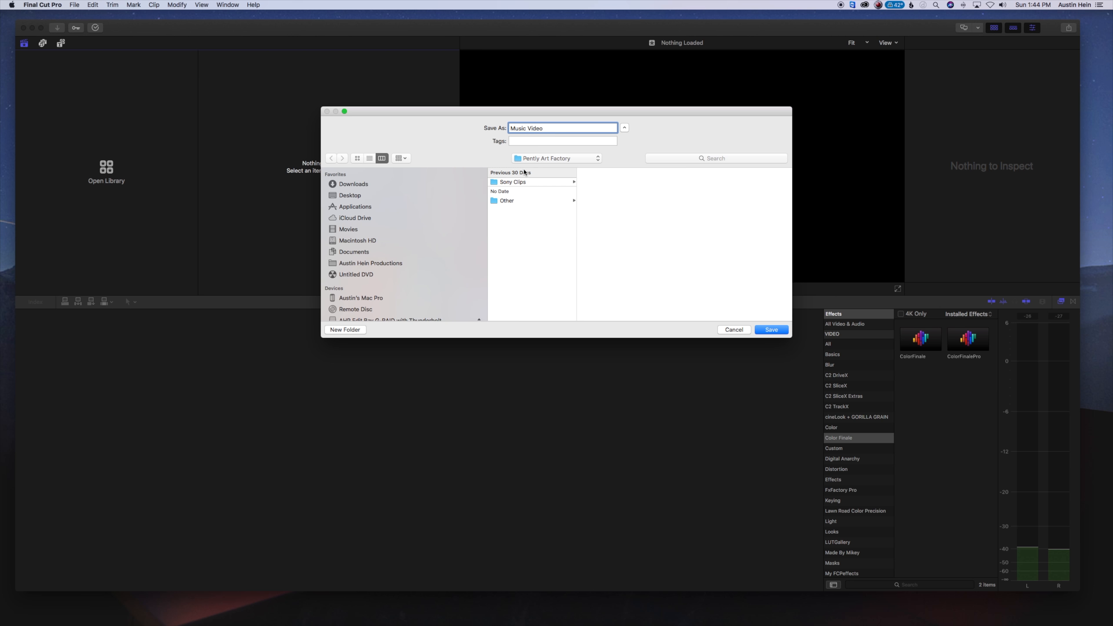
pyautogui.scroll(-5, 420, 285)
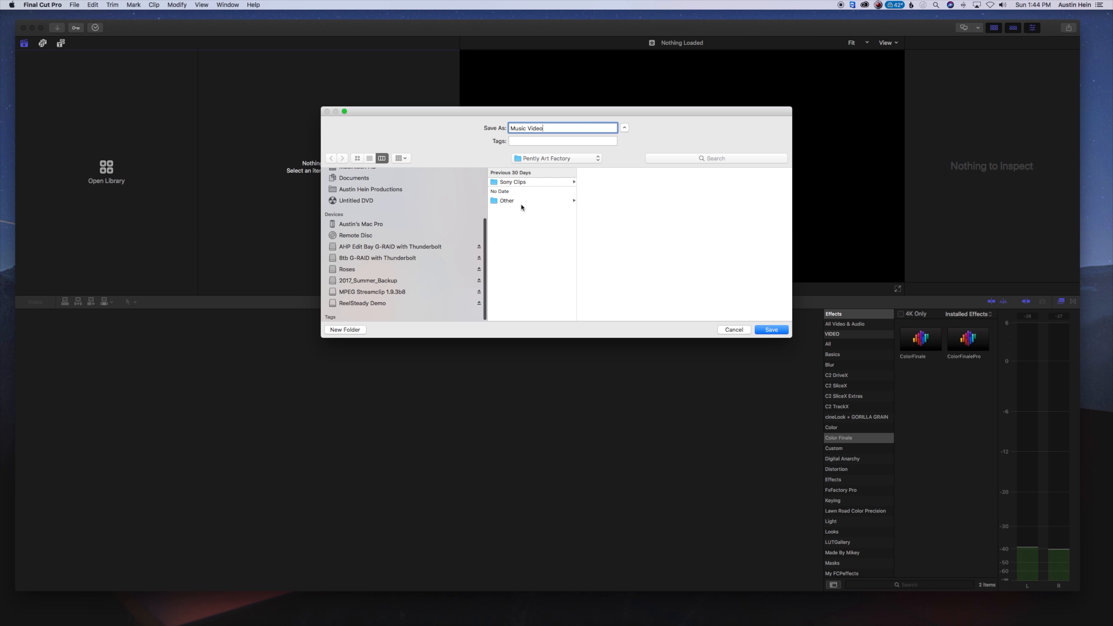
# Import all files from the Sony Clips folder into the 1-7-18 event, continuing with only the supported ones
pyautogui.click(74, 605)
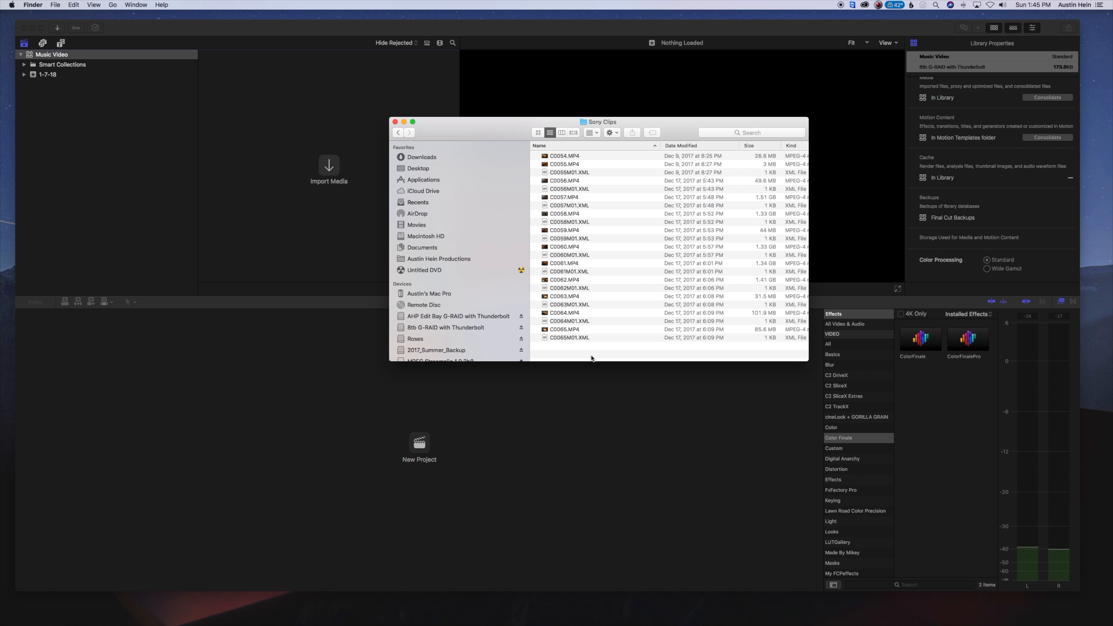
pyautogui.moveTo(590, 352); pyautogui.dragTo(583, 155)
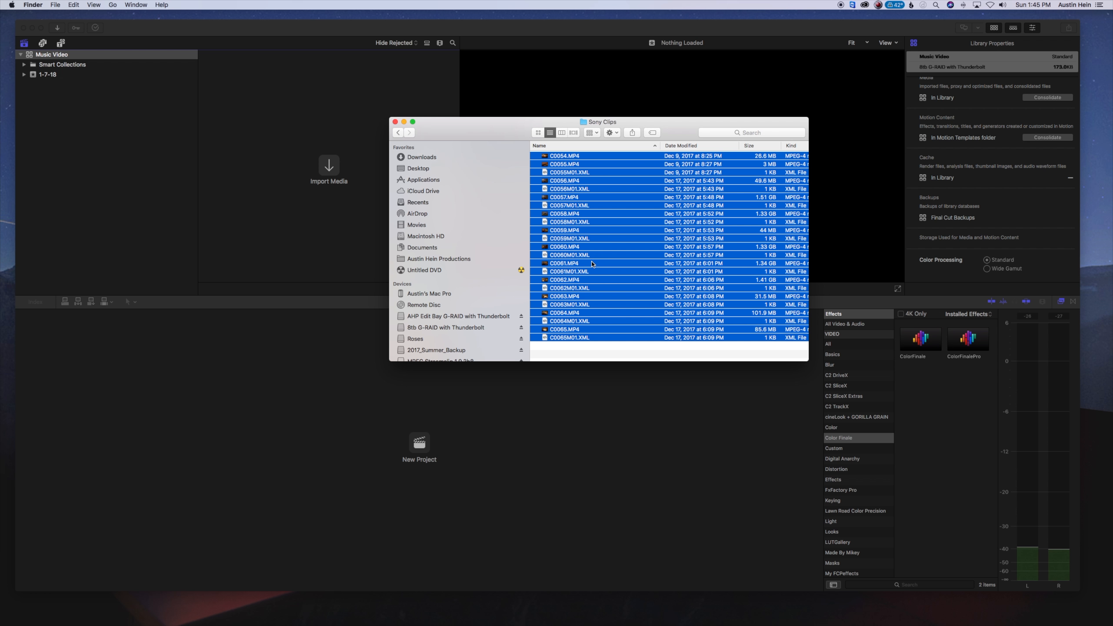
pyautogui.moveTo(643, 246); pyautogui.dragTo(70, 75)
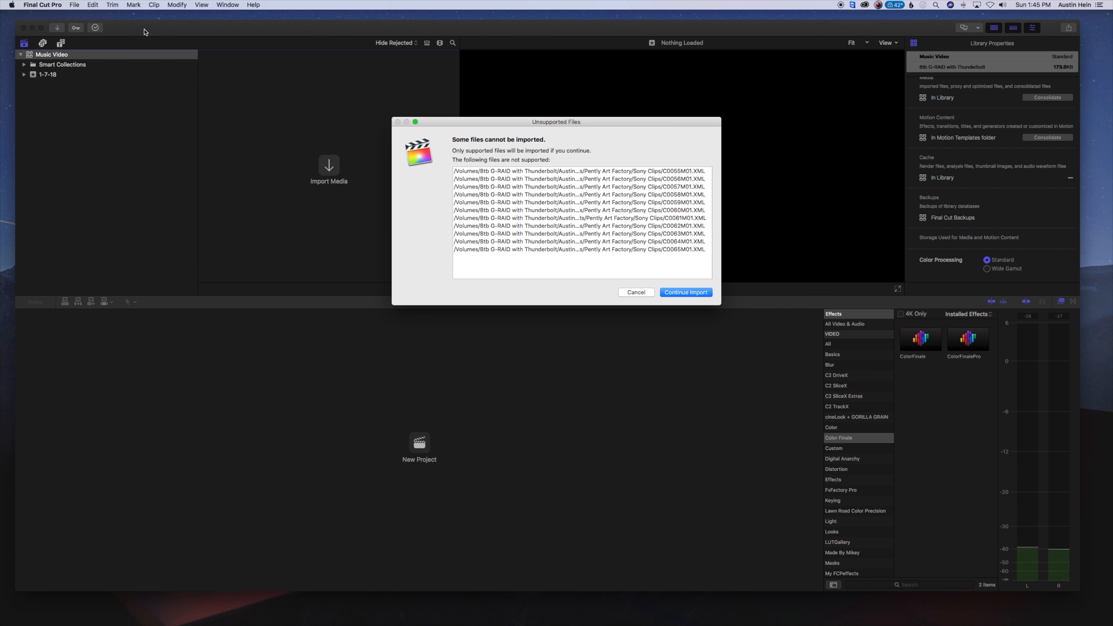
pyautogui.click(686, 292)
pyautogui.scroll(-3, 389, 165)
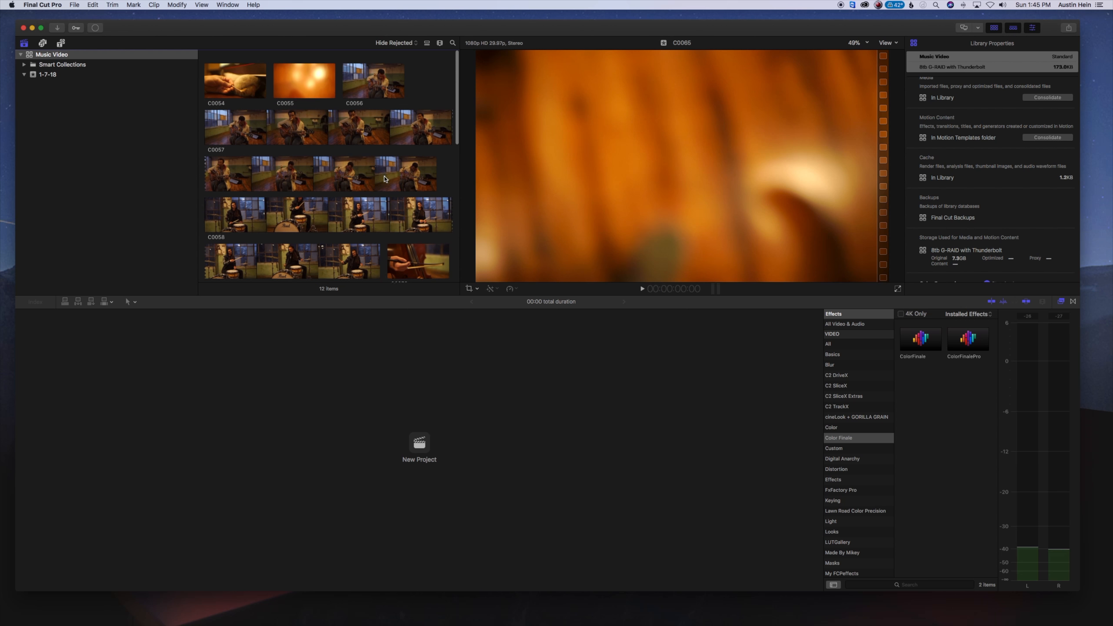
# Create a new project named Art Factory with video settings based on the first clip
pyautogui.click(73, 4)
pyautogui.moveTo(114, 15)
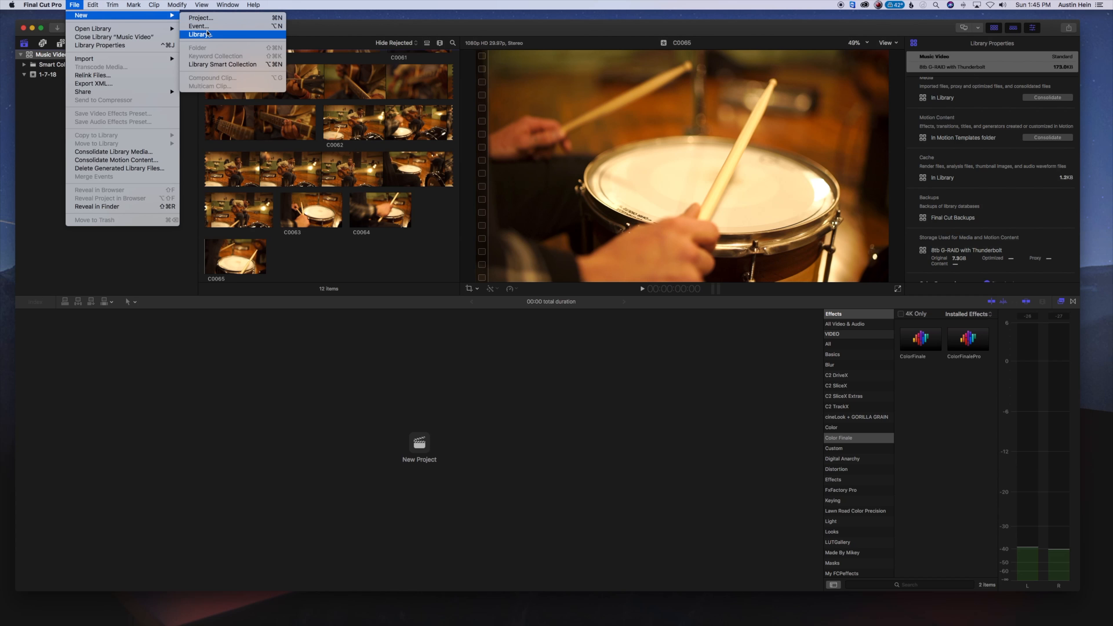
pyautogui.click(215, 19)
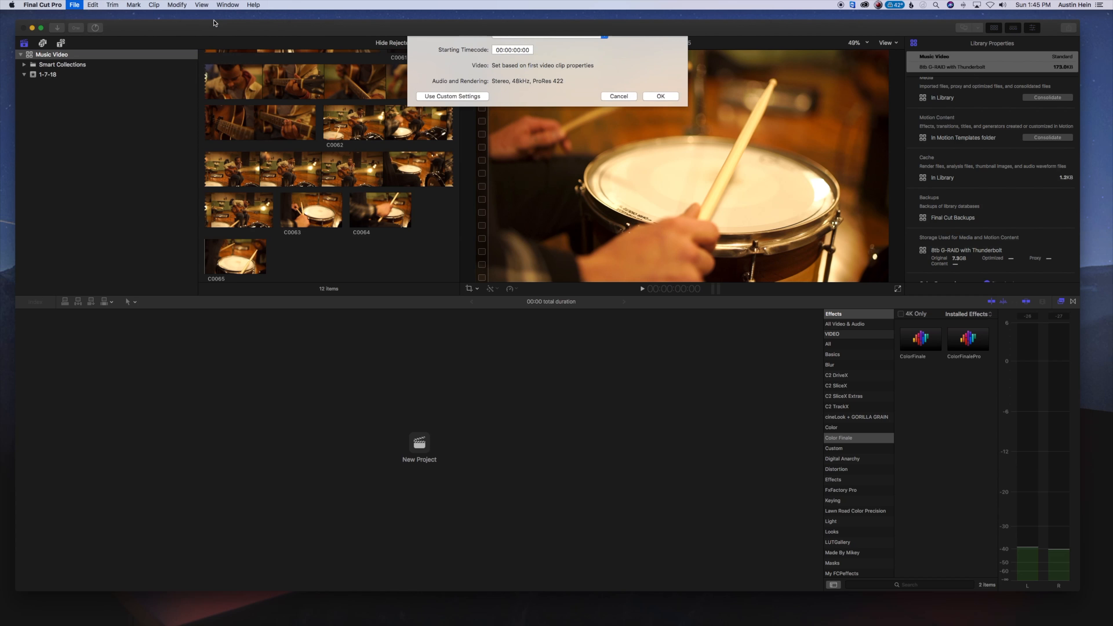
pyautogui.click(660, 122)
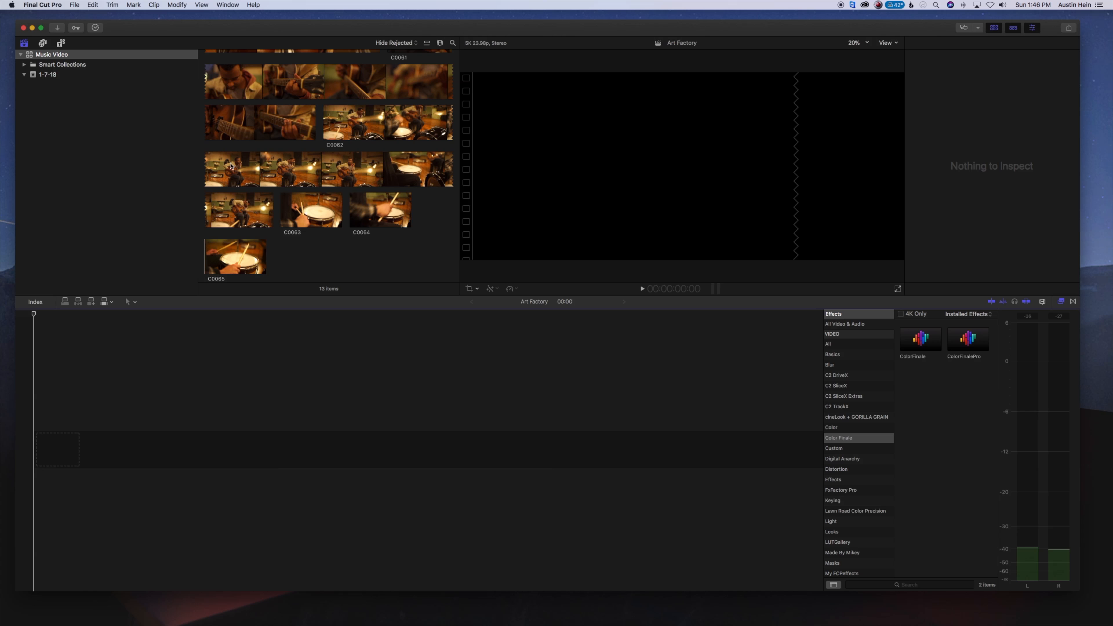
# Add the guitarist clip C0057 to the start of the Art Factory timeline
pyautogui.scroll(-3, 263, 169)
pyautogui.click(295, 172)
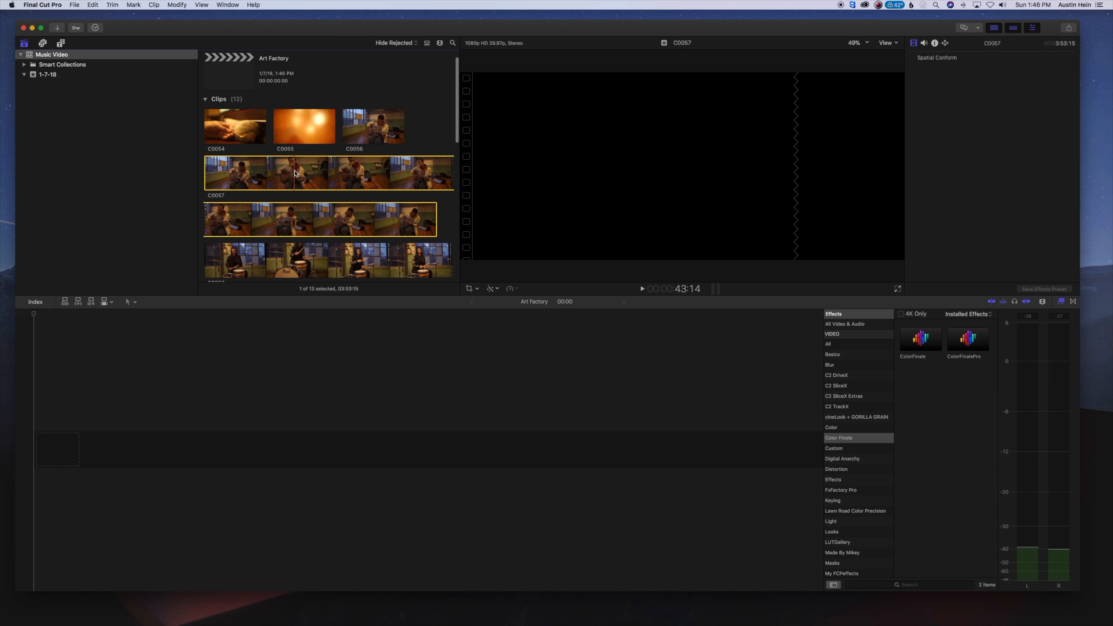
pyautogui.moveTo(288, 175); pyautogui.dragTo(199, 439)
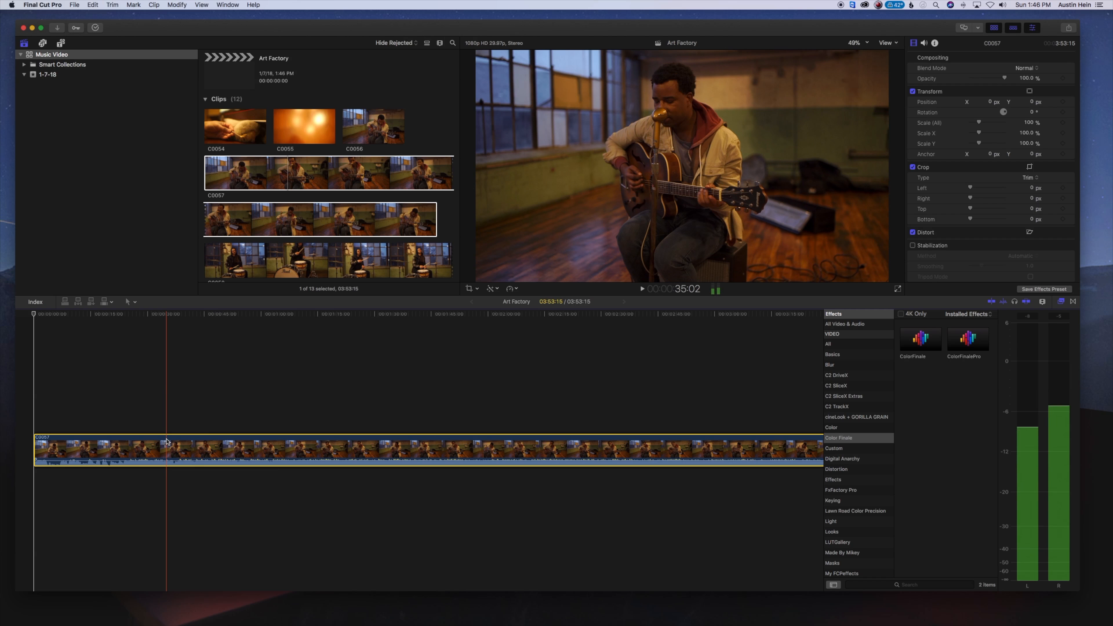
# Lift clip C0057 above the primary storyline, starting about 18 seconds in, and mark its sync point at about 41 seconds
pyautogui.moveTo(167, 441); pyautogui.dragTo(232, 398)
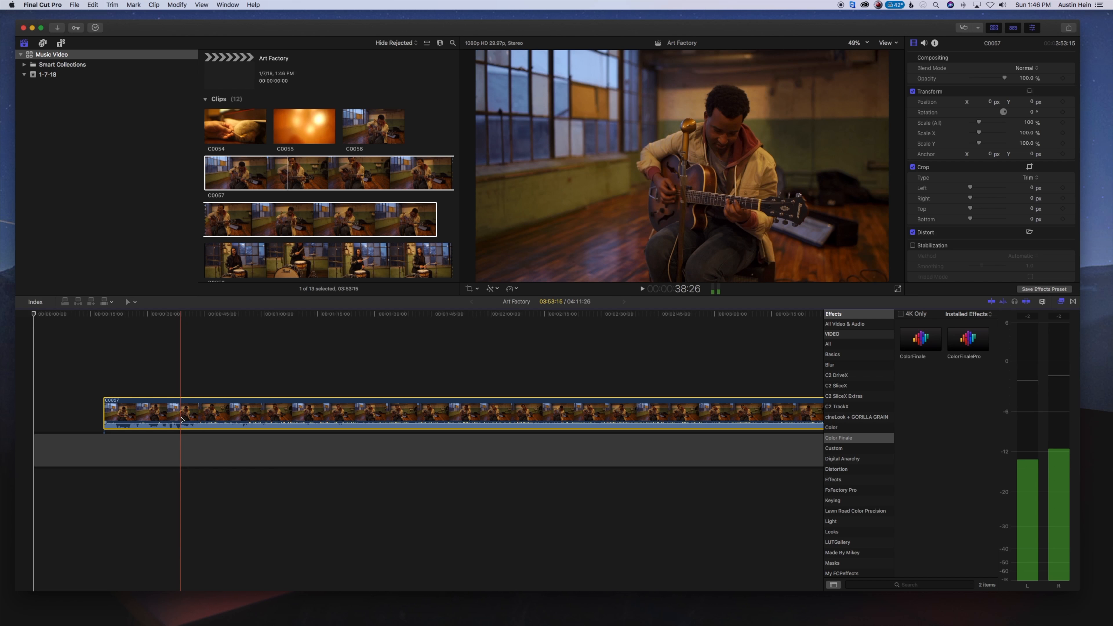
pyautogui.press('space')
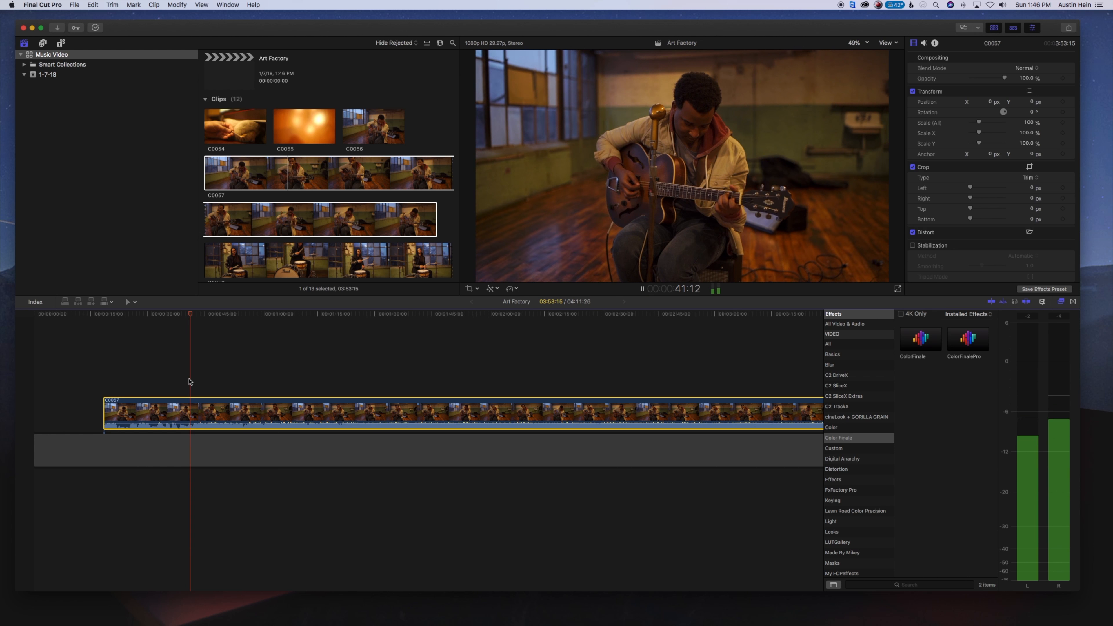
pyautogui.press('space')
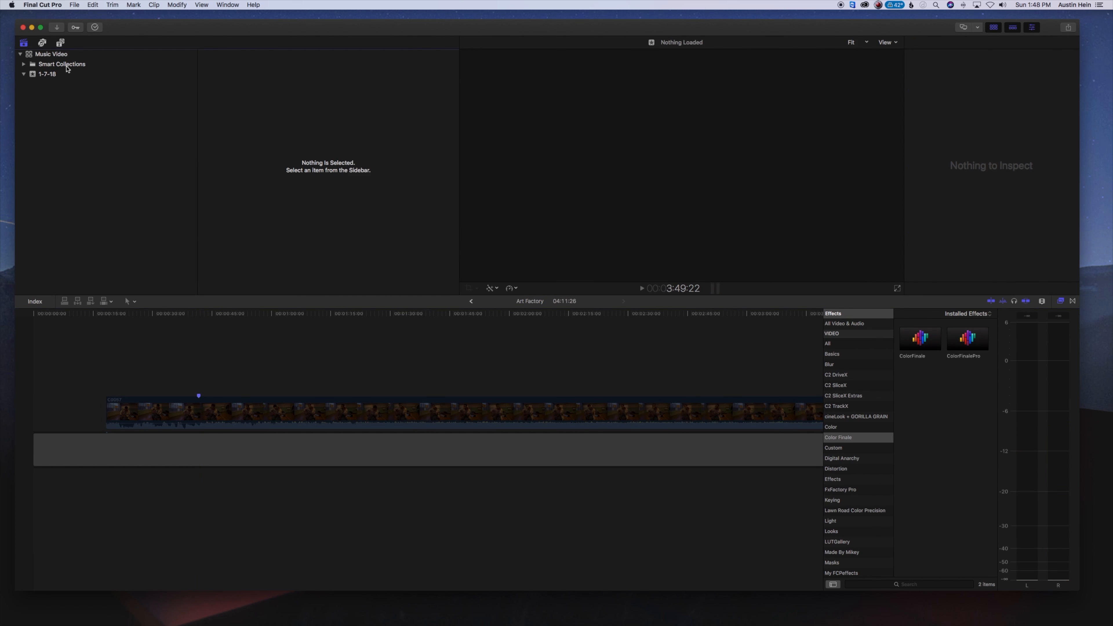
# Mark the sync point in the song Friend Of Mine Master 3, attach it below the gap aligned to C0057's marker, and play it back
pyautogui.click(64, 55)
pyautogui.click(305, 216)
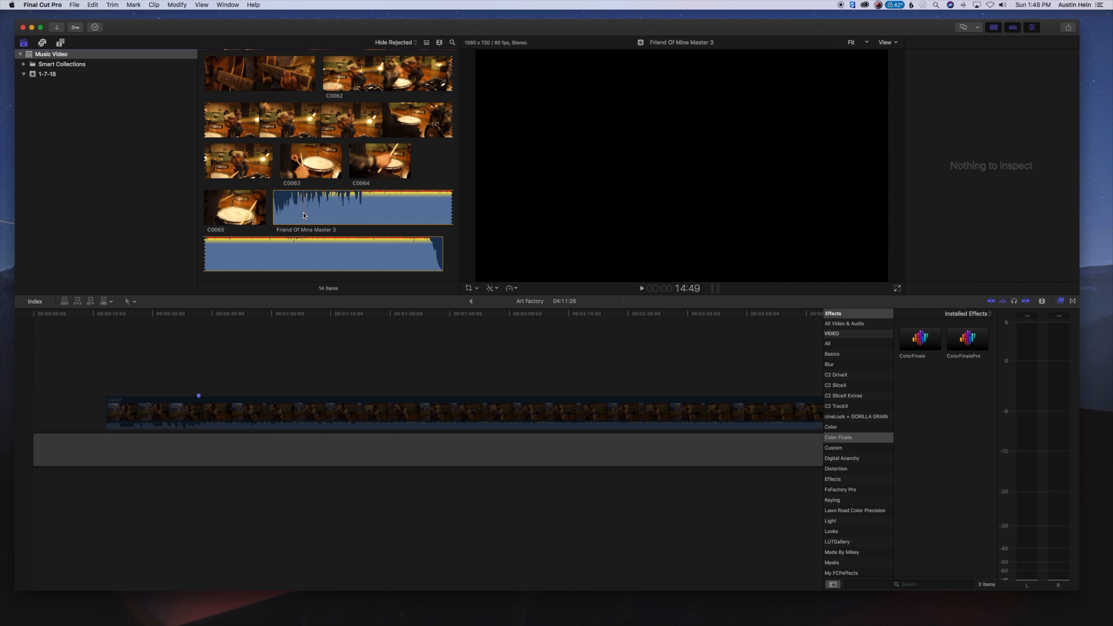
pyautogui.press('space')
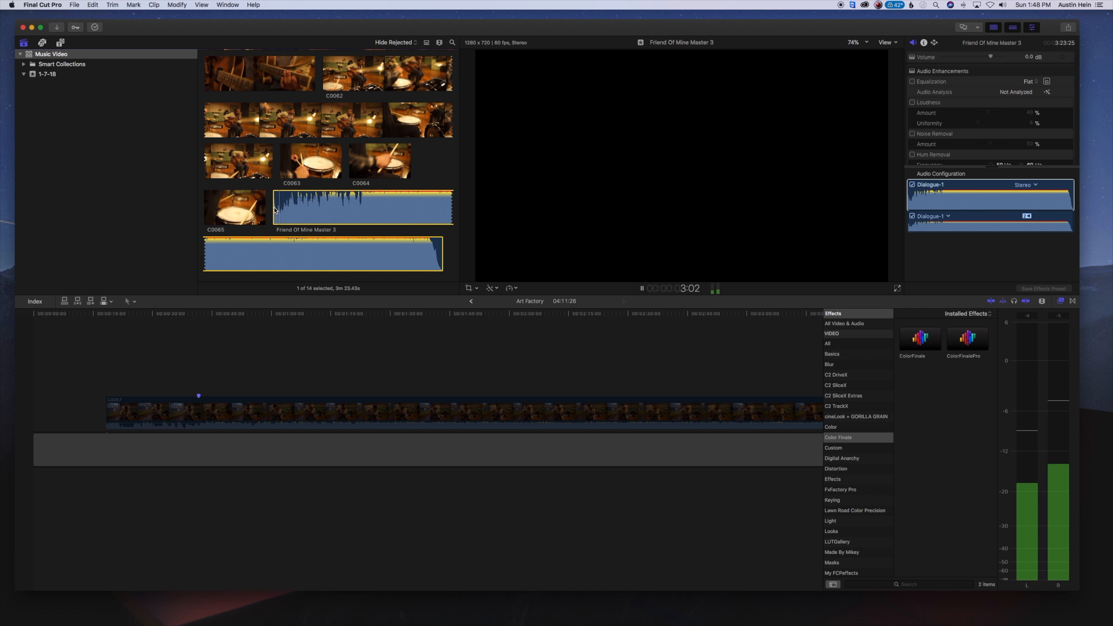
pyautogui.moveTo(295, 211); pyautogui.dragTo(221, 477)
pyautogui.click(218, 413)
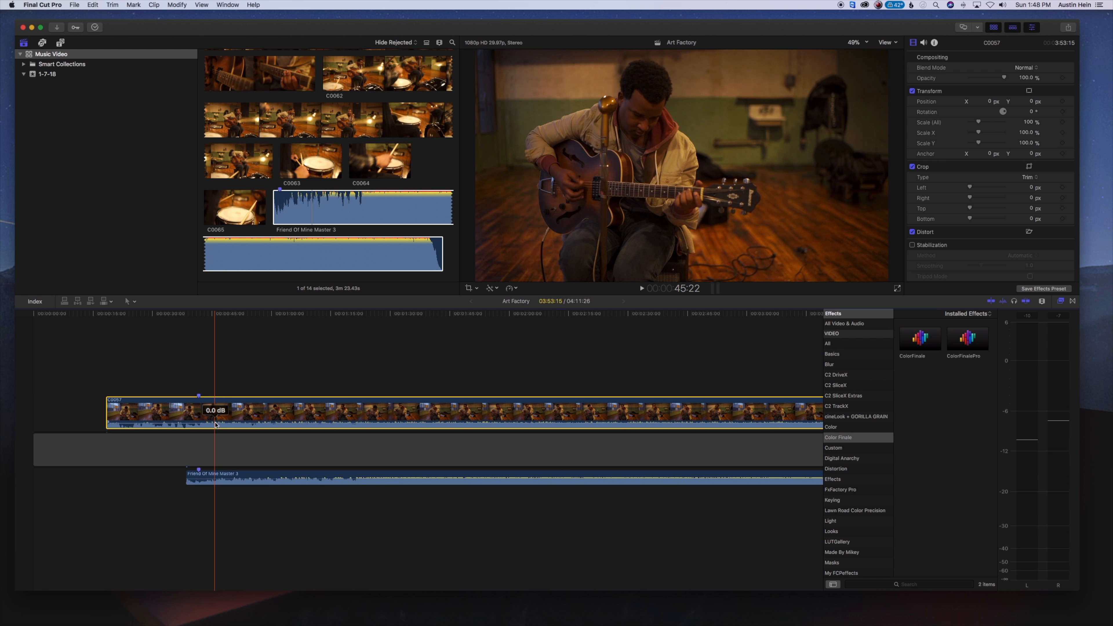
pyautogui.press('space')
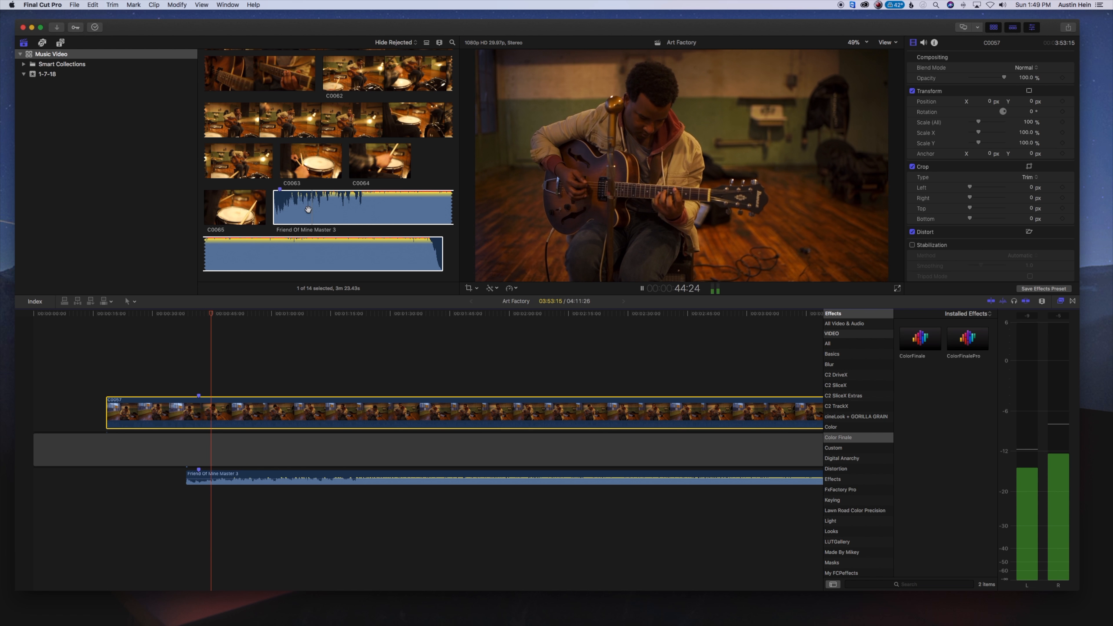
# Mark the sync point near the start of drummer clip C0058 and stack it above C0057 with the markers aligned
pyautogui.scroll(15, 308, 210)
pyautogui.scroll(-3, 313, 193)
pyautogui.click(316, 184)
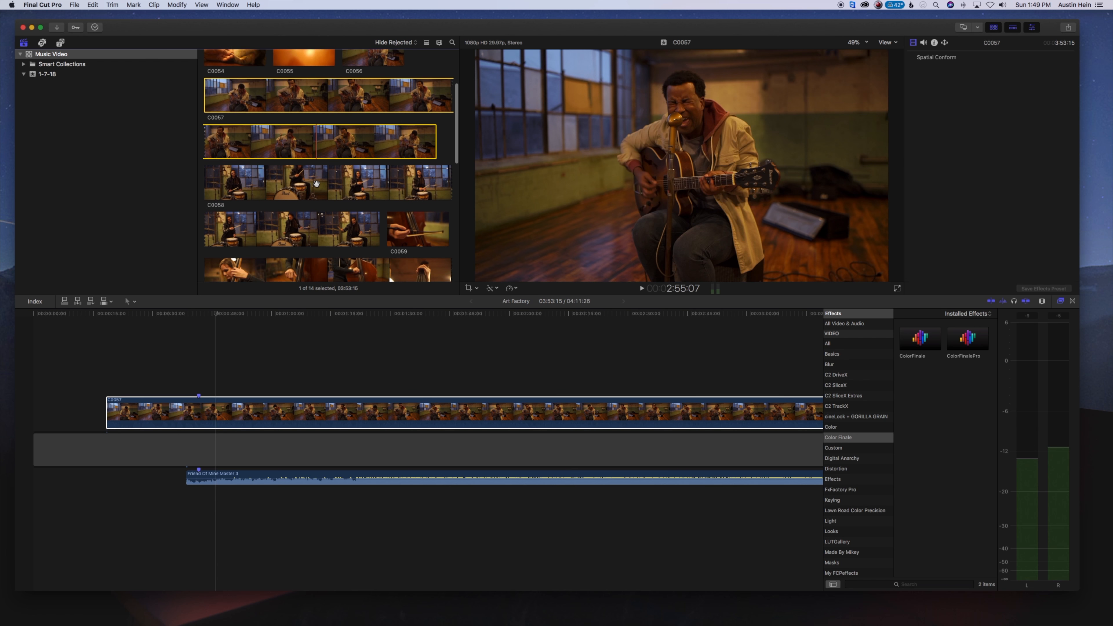
pyautogui.scroll(-1, 316, 183)
pyautogui.click(204, 181)
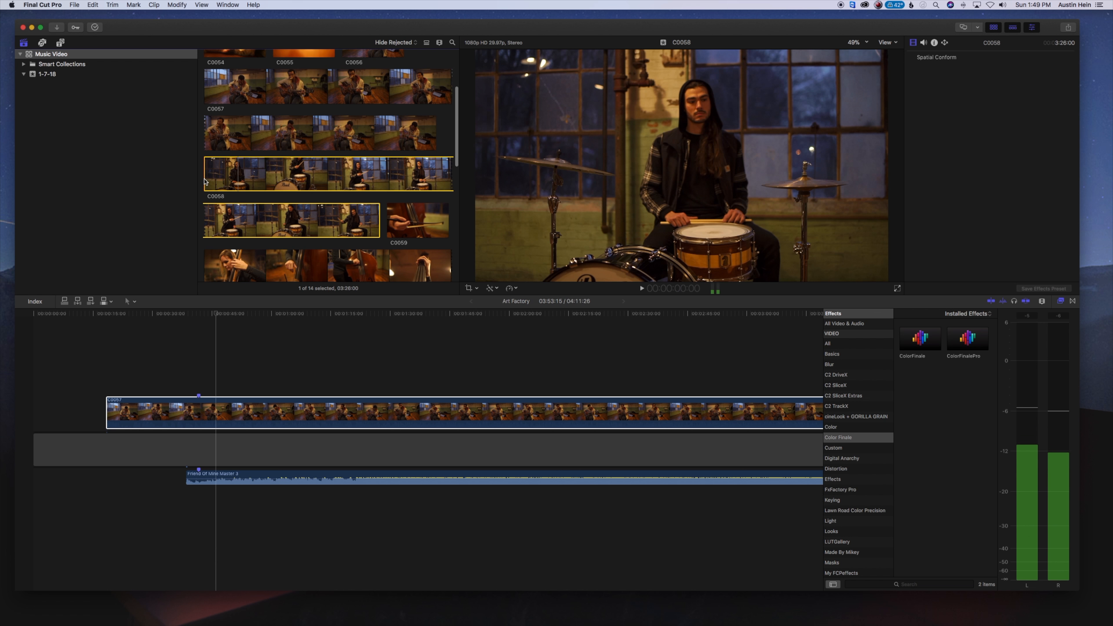
pyautogui.press('space')
pyautogui.scroll(-1, 205, 170)
pyautogui.click(205, 171)
pyautogui.press('space')
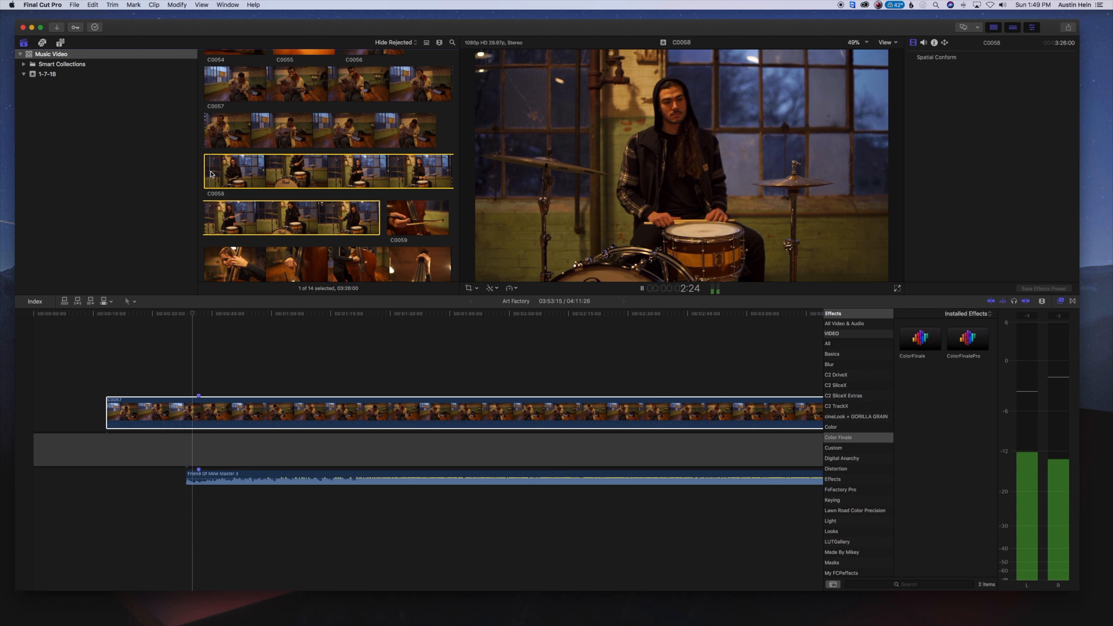
pyautogui.moveTo(211, 175)
pyautogui.mouseDown()
pyautogui.moveTo(221, 370)
pyautogui.moveTo(237, 369)
pyautogui.mouseUp()
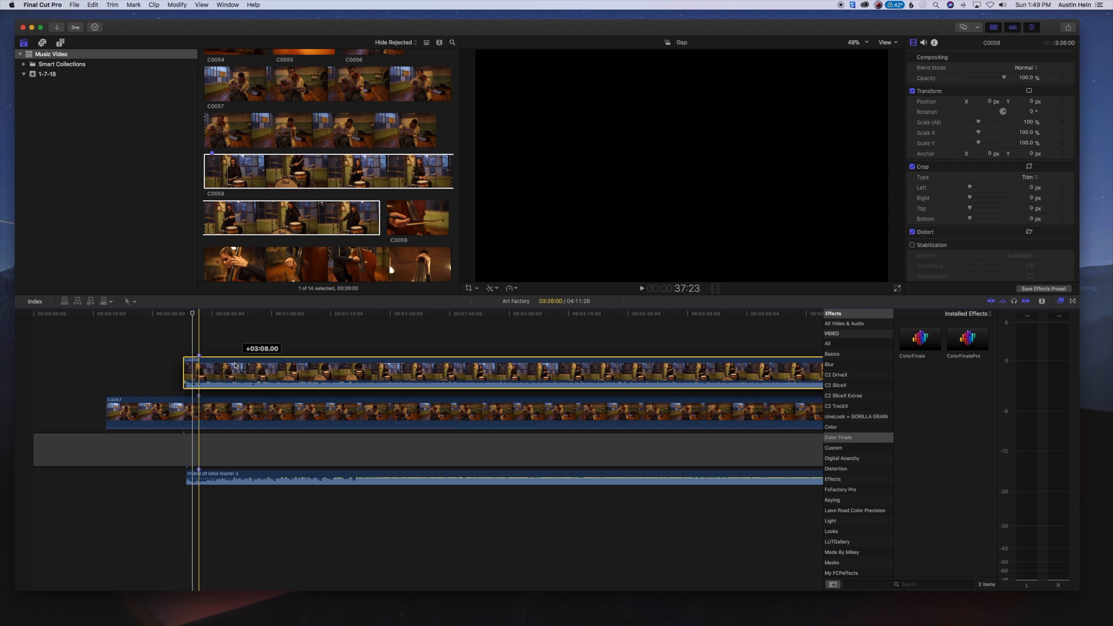
# Mark the sync point of bass clip C0060, stack it above C0058 with the markers aligned, and lower its volume to -∞ dB
pyautogui.scroll(-3, 378, 209)
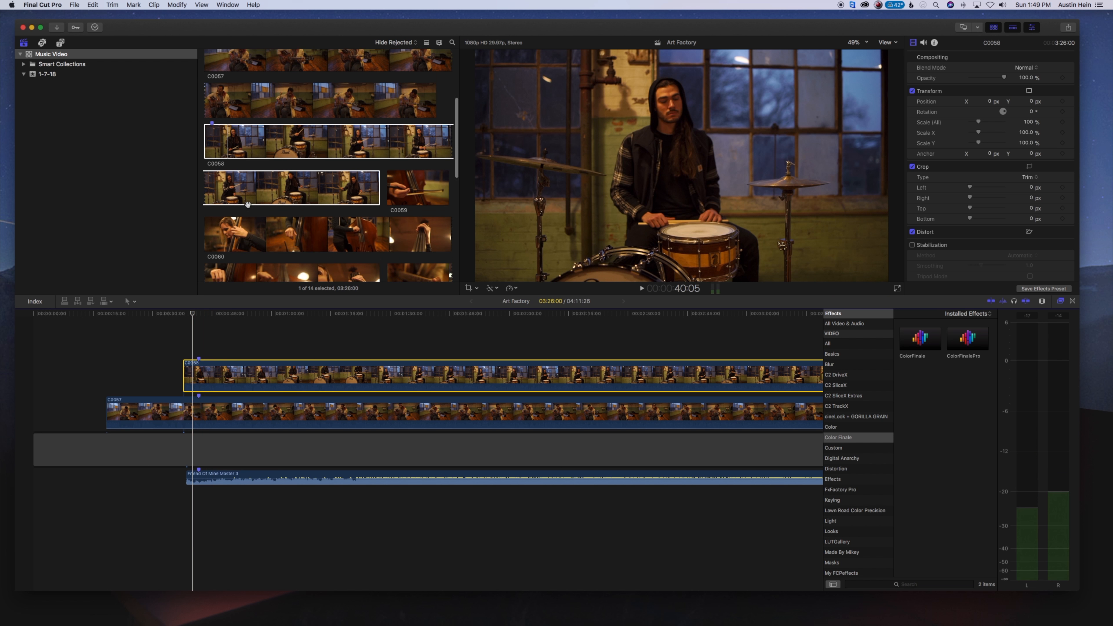
pyautogui.click(378, 208)
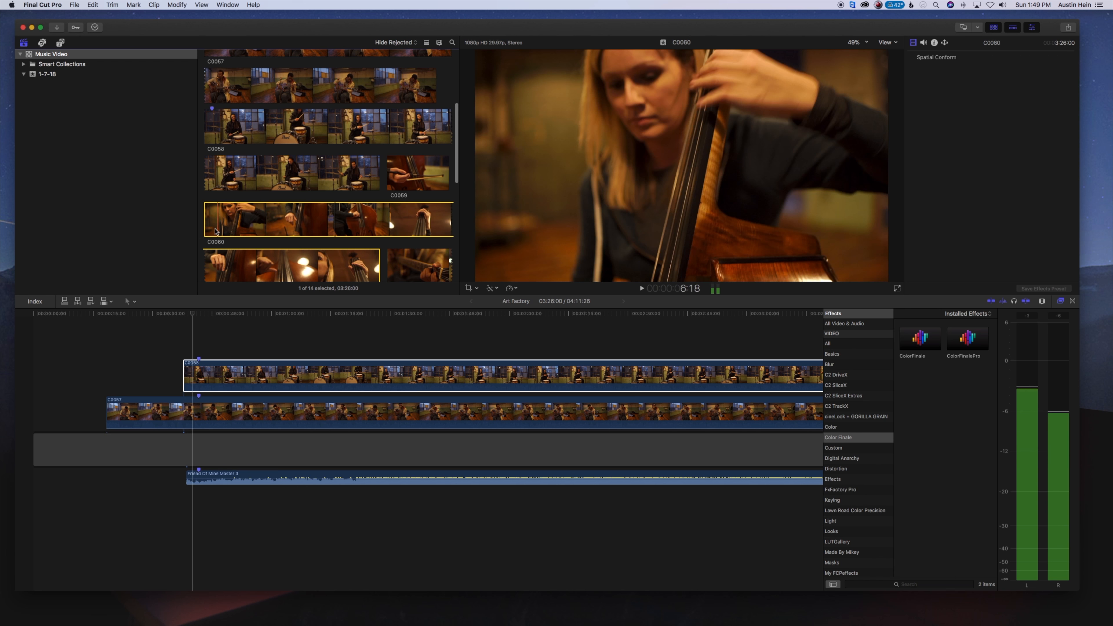
pyautogui.press('space')
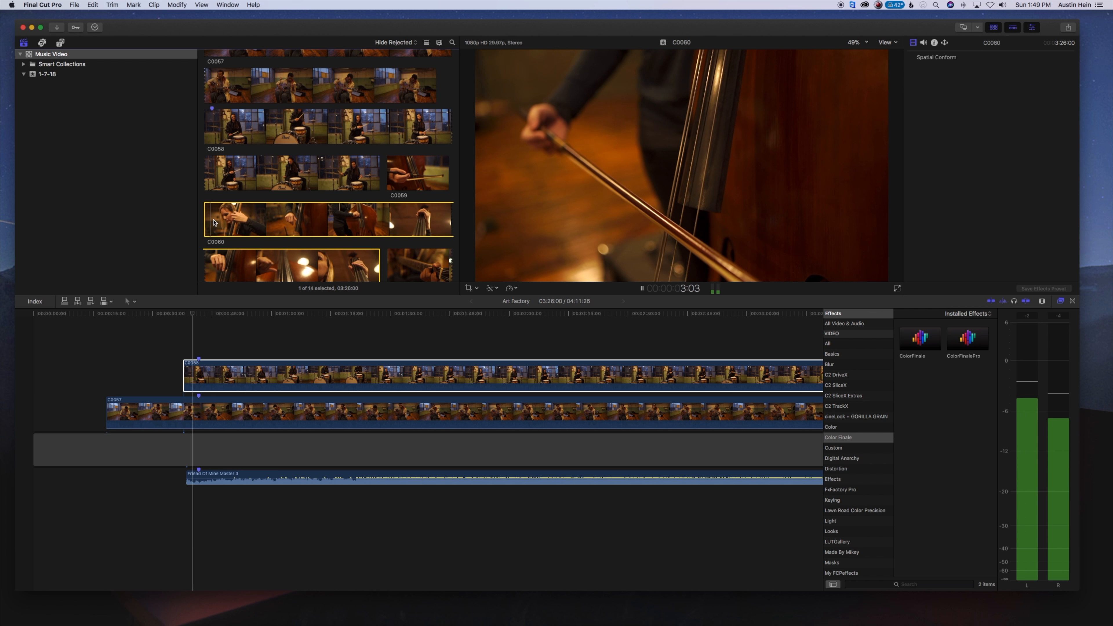
pyautogui.moveTo(213, 222); pyautogui.dragTo(211, 360)
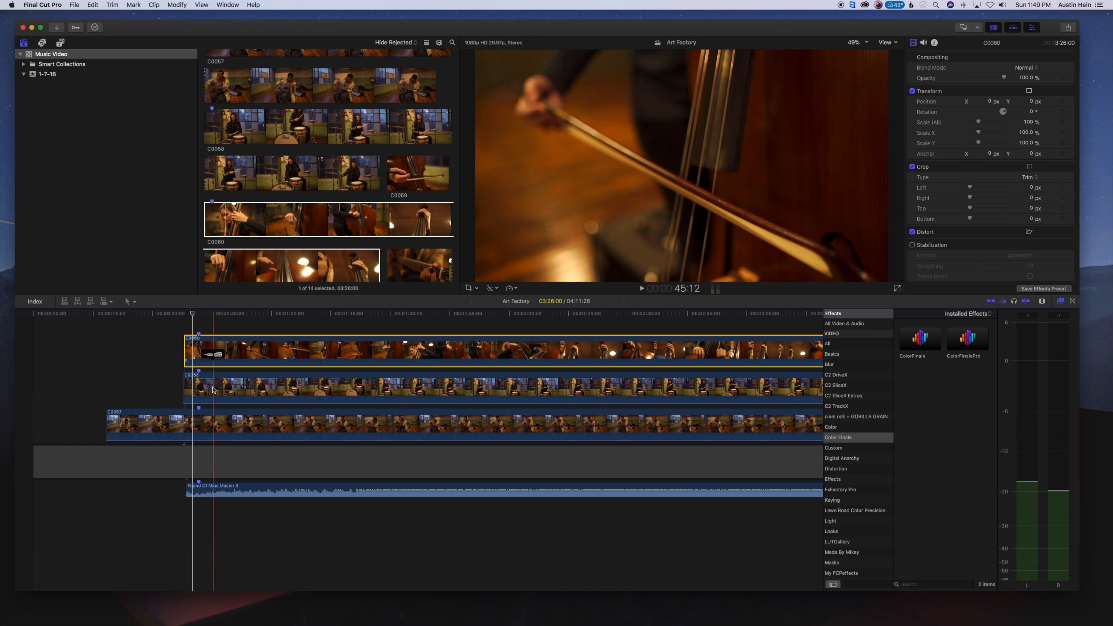
# Stack clips C0061 and C0062 above C0060 with their sync markers aligned
pyautogui.scroll(-3, 411, 181)
pyautogui.click(411, 181)
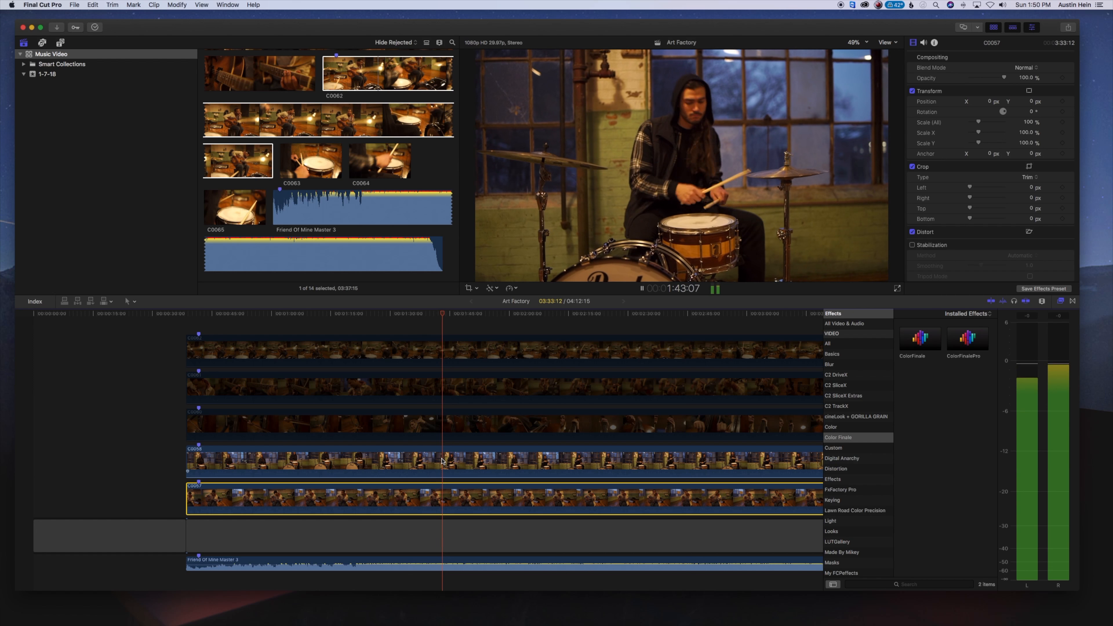
# Review angles C0058, C0060 and C0061 in turn, disabling each before enabling and playing the one above, and leave C0061 enabled
pyautogui.click(443, 461)
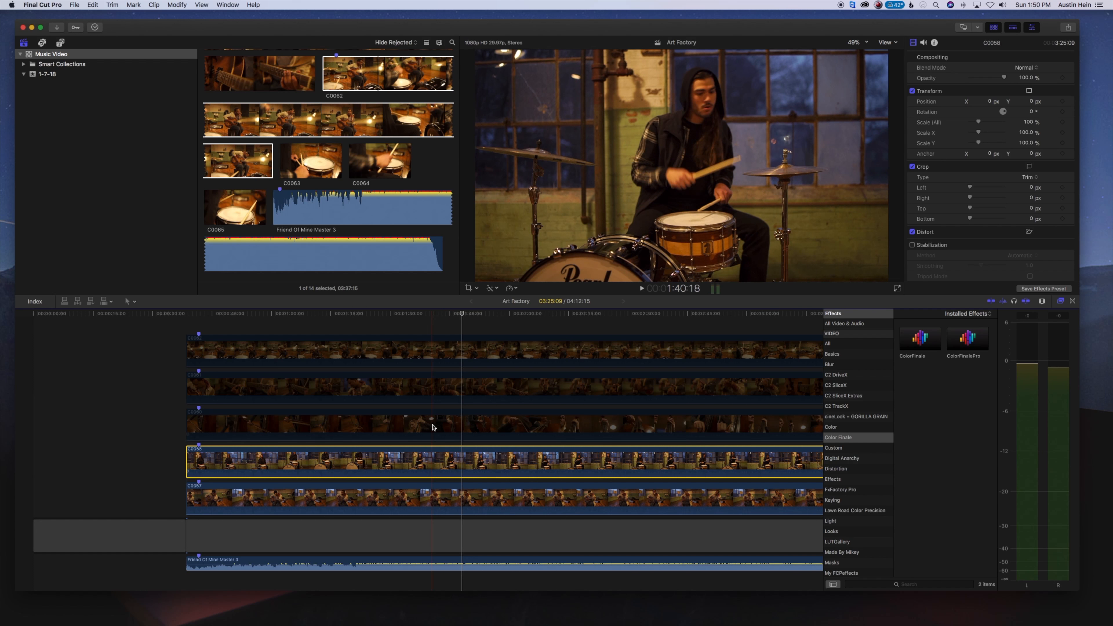
pyautogui.click(401, 430)
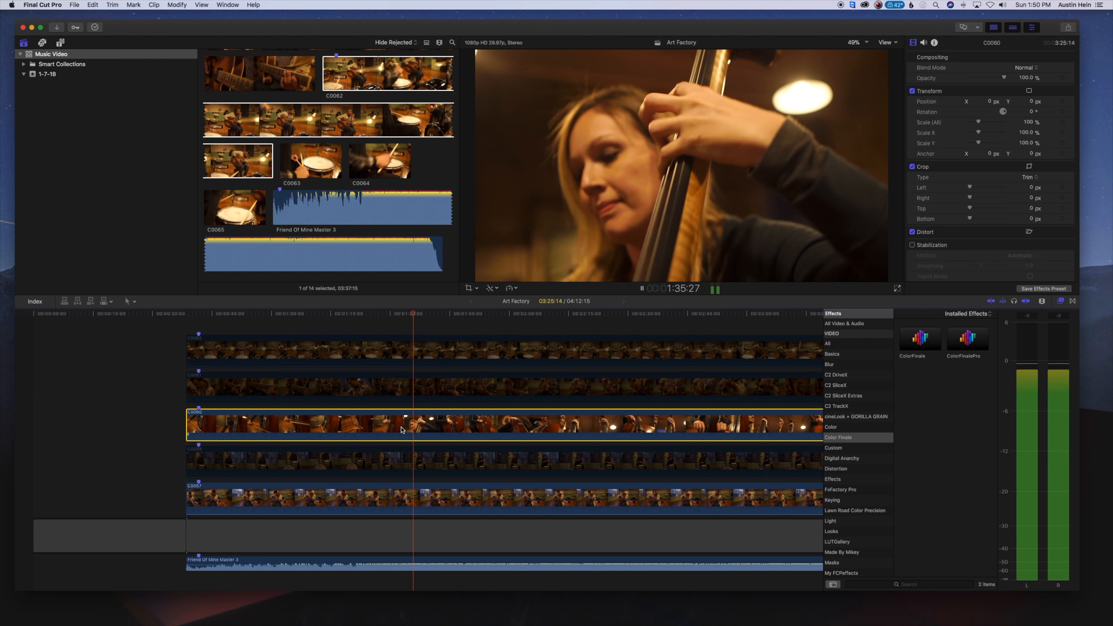
pyautogui.click(351, 382)
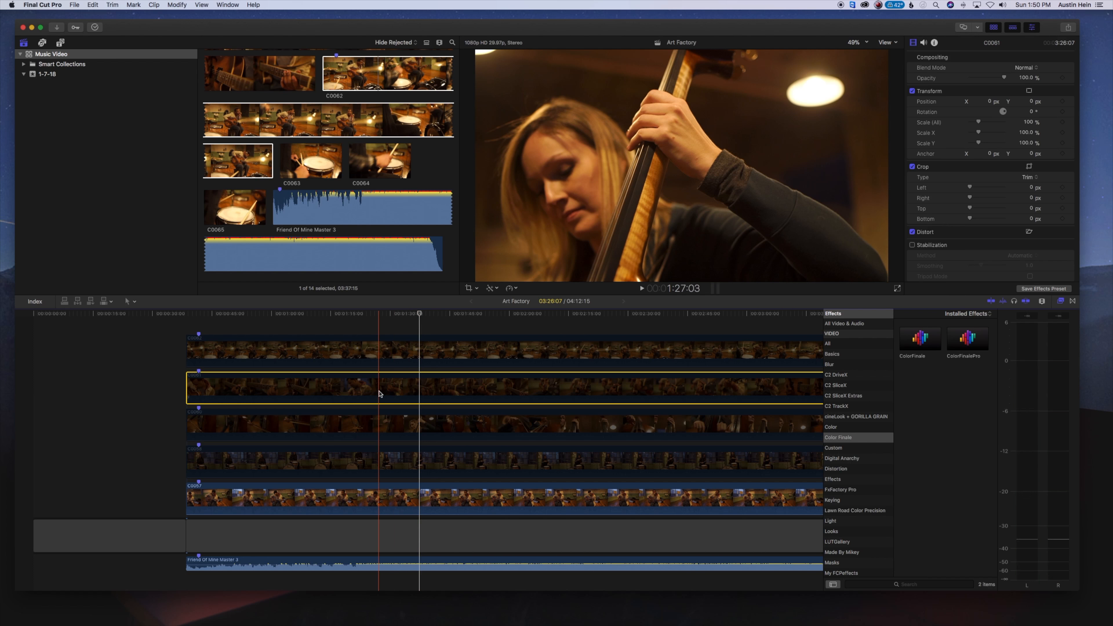
pyautogui.press('space')
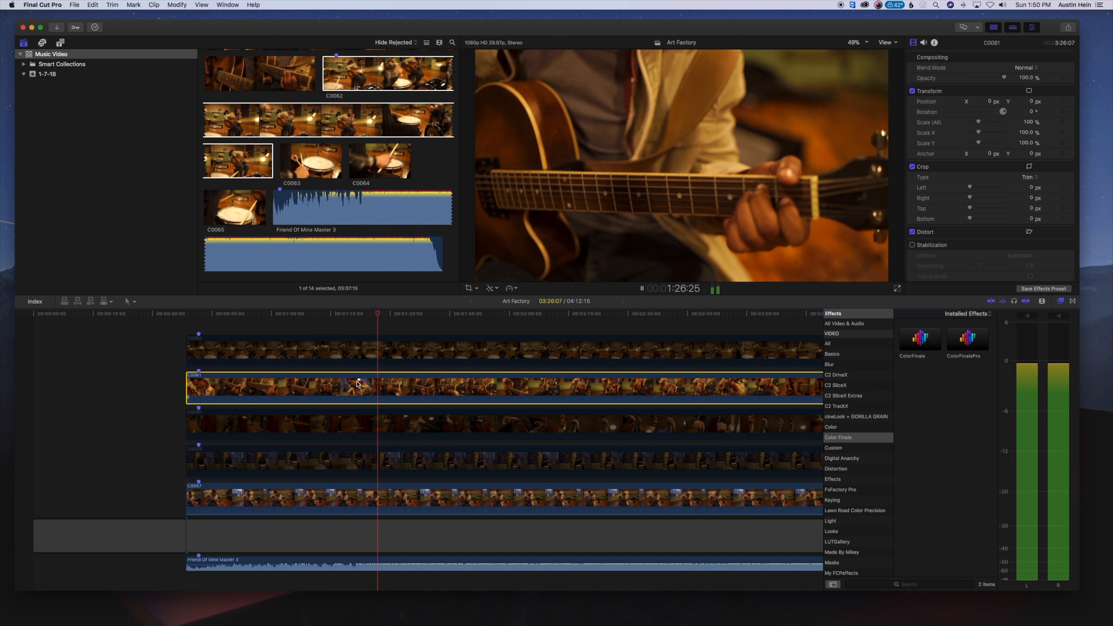
pyautogui.press('space')
pyautogui.press('space')
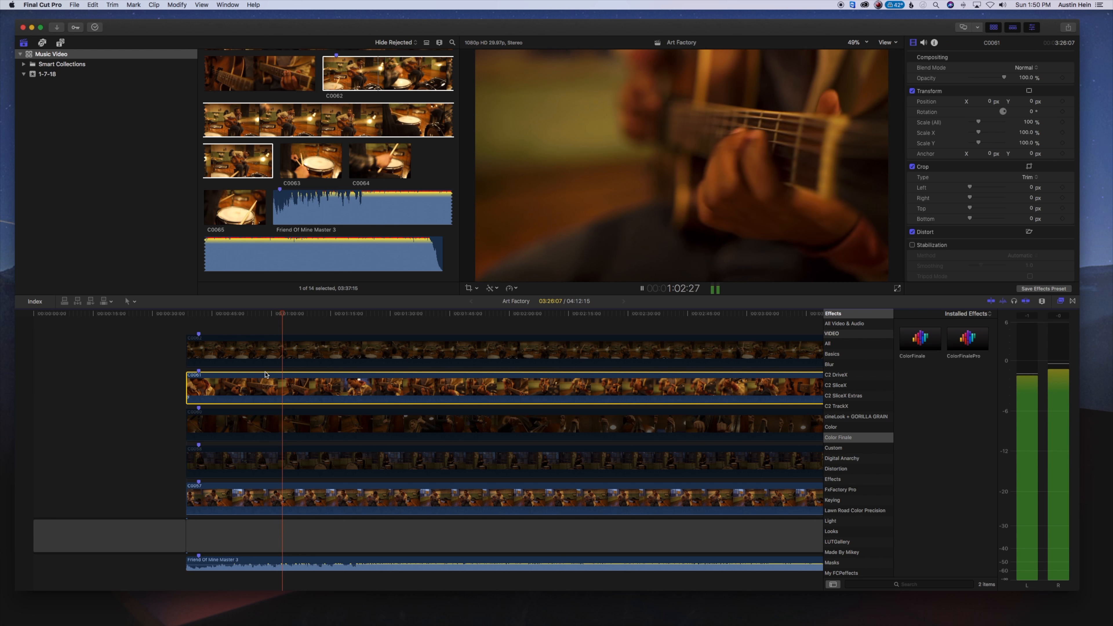
# Stop and disable angle C0061, and enable and play the topmost angle C0062 in its place
pyautogui.press('space')
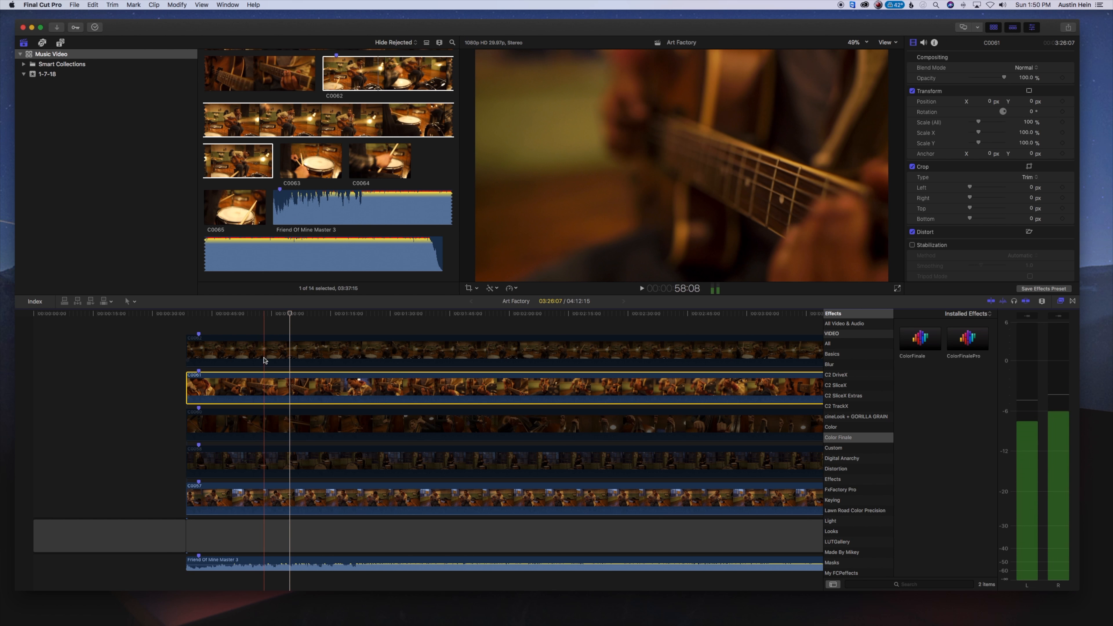
pyautogui.click(251, 342)
pyautogui.press('space')
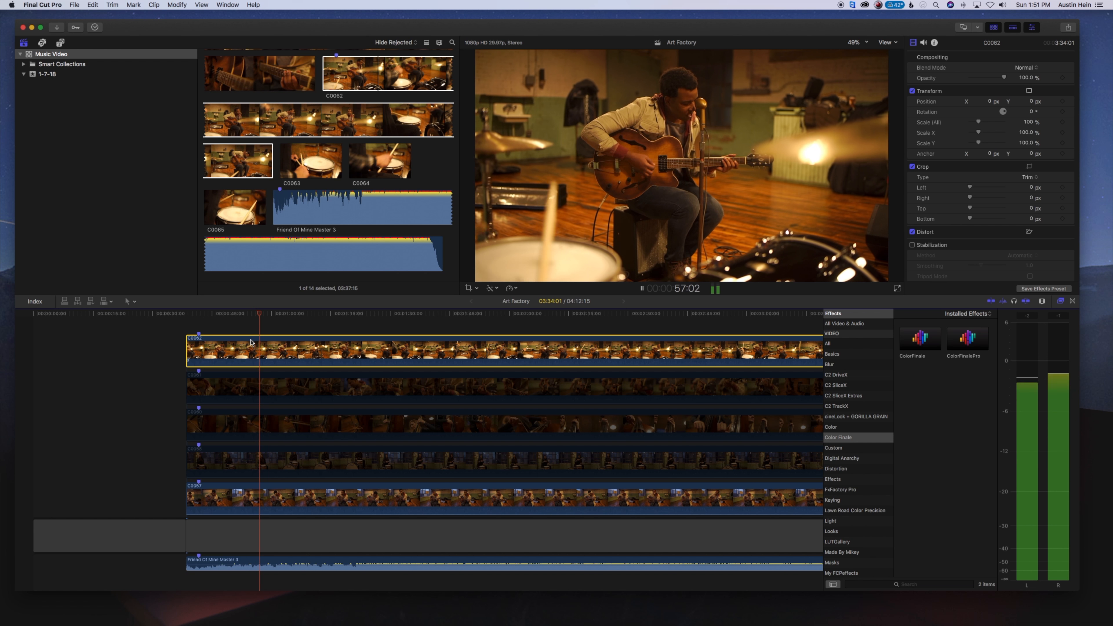
pyautogui.press('space')
# Disable clips C0062 and C0057, leaving every stacked camera angle disabled
pyautogui.press('v')
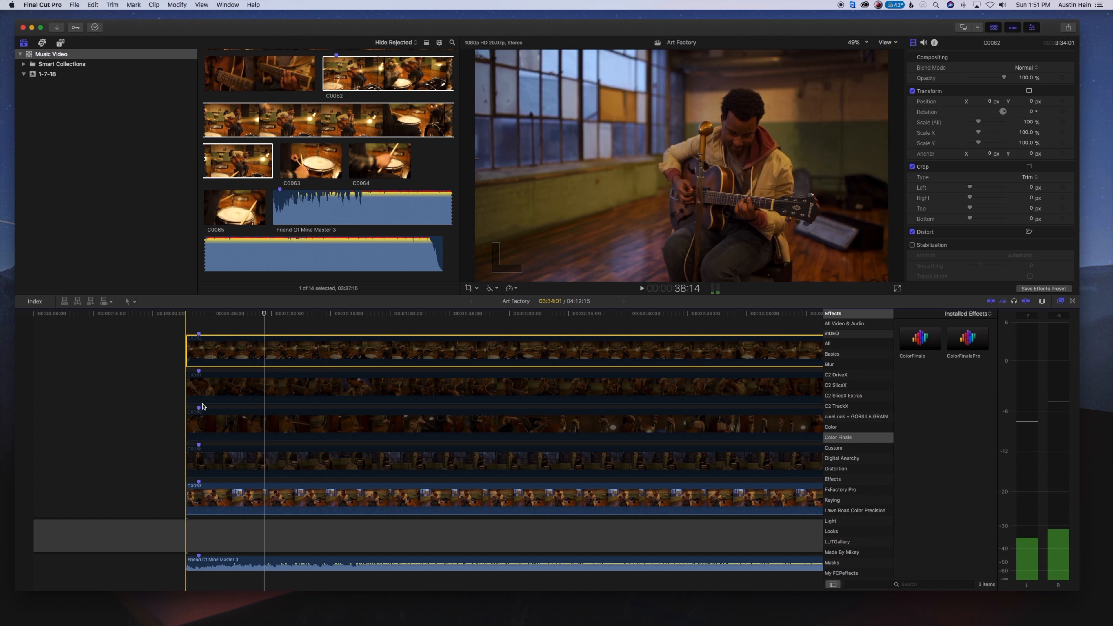
pyautogui.click(201, 491)
pyautogui.press('v')
# Play the song from the start of the stacked clips and blade all layers at each musical change until about 1:36
pyautogui.press('space')
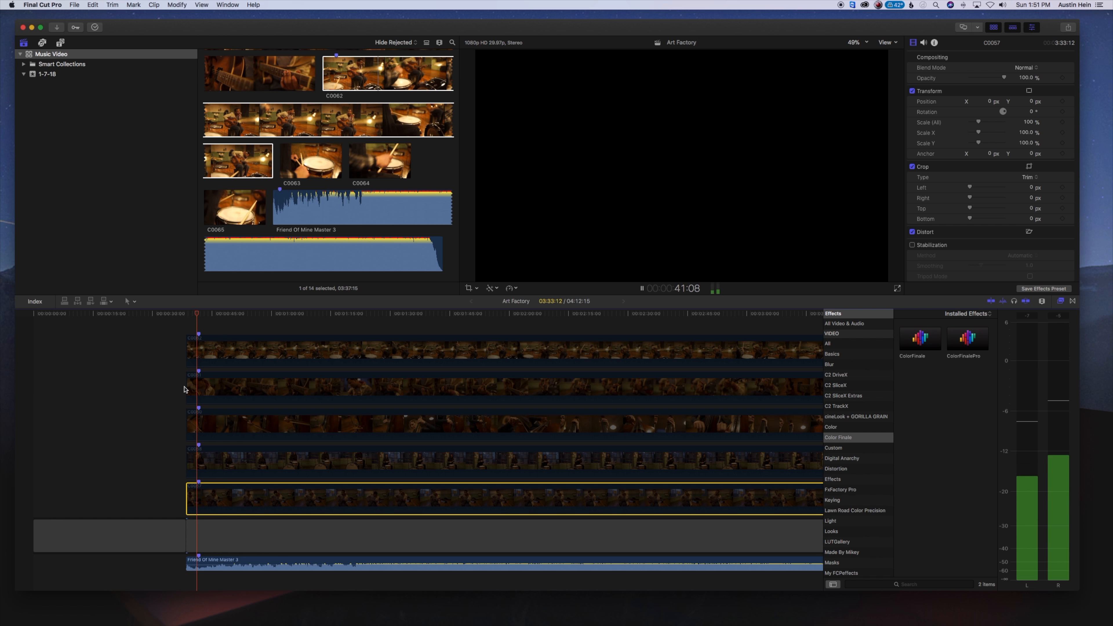
pyautogui.press('shift+super+b')
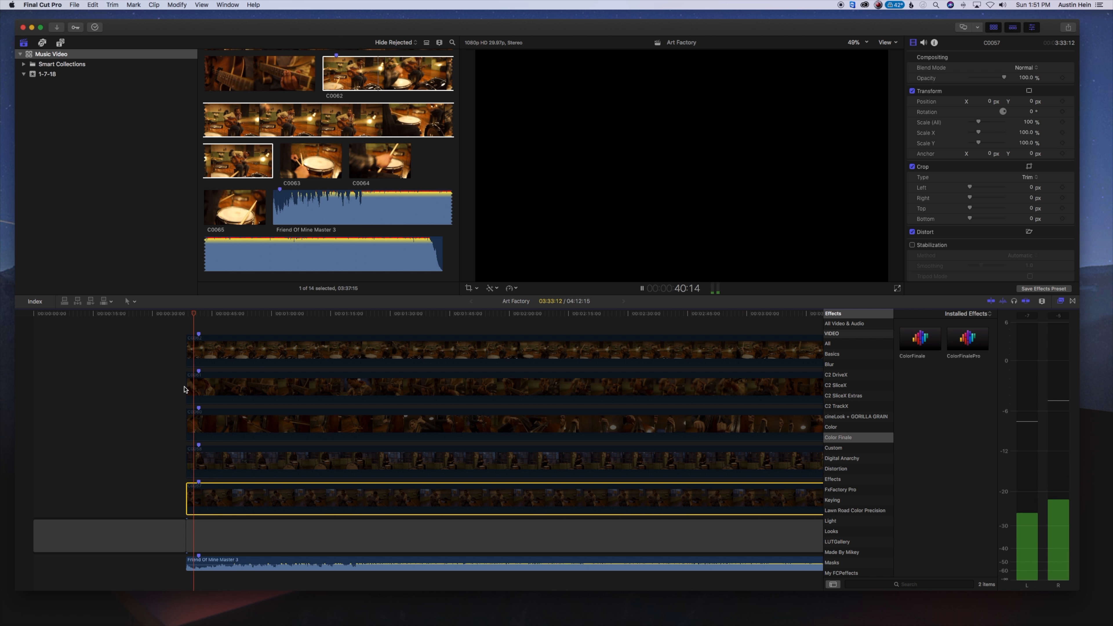
pyautogui.press('super+shift+b')
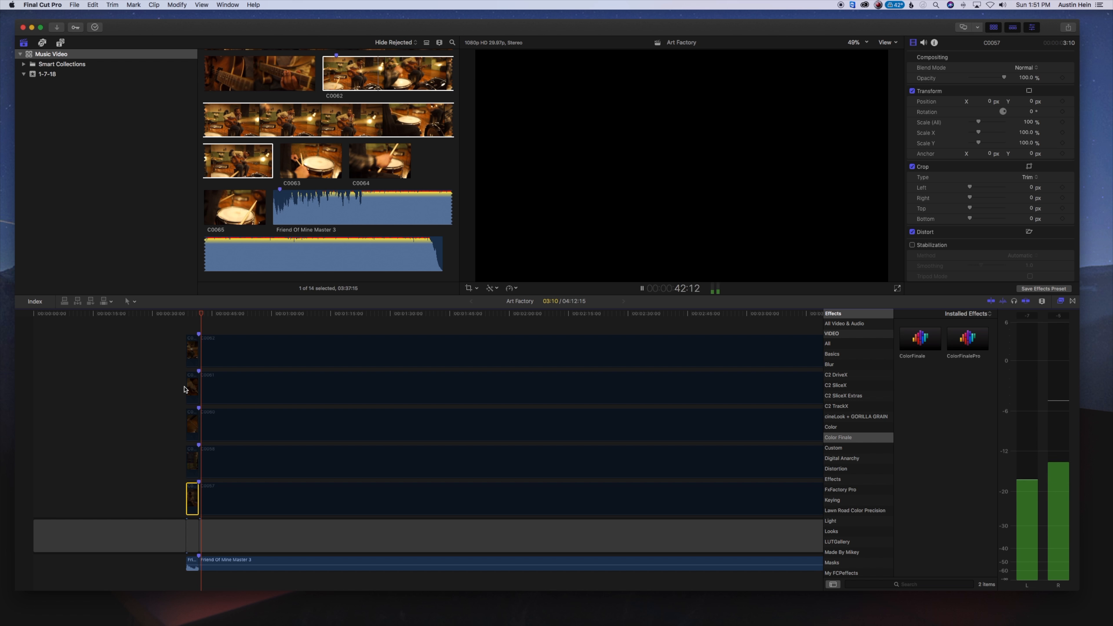
pyautogui.press('super+shift+b')
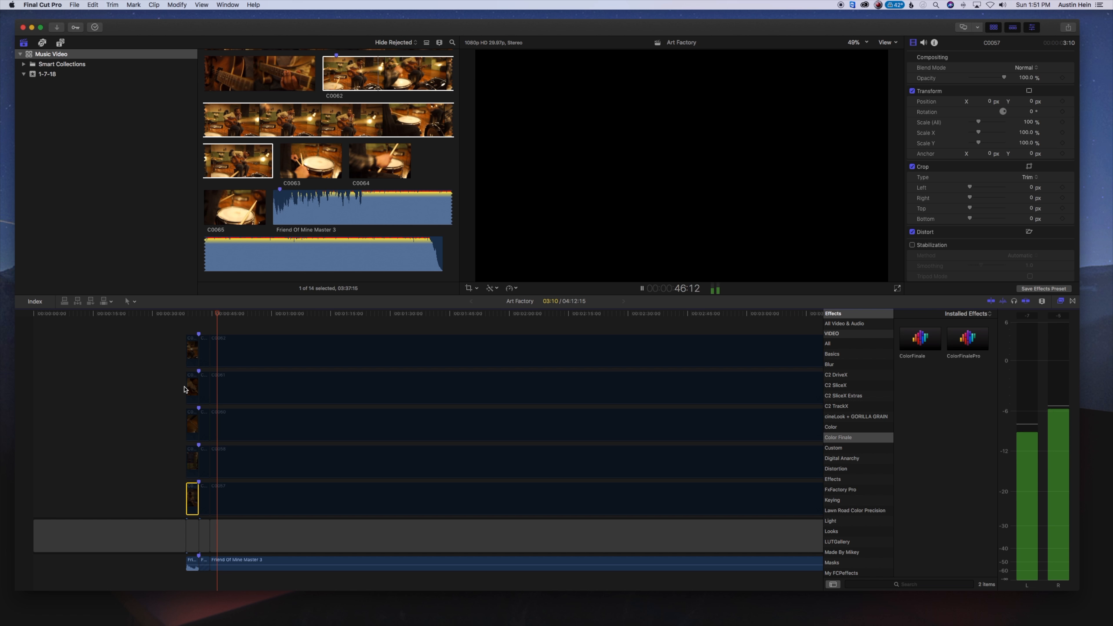
pyautogui.press('super+shift+b')
pyautogui.press('super+shift+b')
pyautogui.press('super+shift+b')
pyautogui.press('super+shift+b')
pyautogui.press('super+shift+b')
pyautogui.press('super+shift+b')
pyautogui.press('super+shift+b')
pyautogui.press('super+shift+b')
pyautogui.press('super+shift+b')
pyautogui.press('super+shift+b')
pyautogui.press('super+shift+b')
pyautogui.press('super+shift+b')
pyautogui.press('super+shift+b')
pyautogui.press('super+shift+b')
pyautogui.press('super+shift+b')
pyautogui.press('super+shift+b')
pyautogui.press('super+shift+b')
pyautogui.press('super+shift+b')
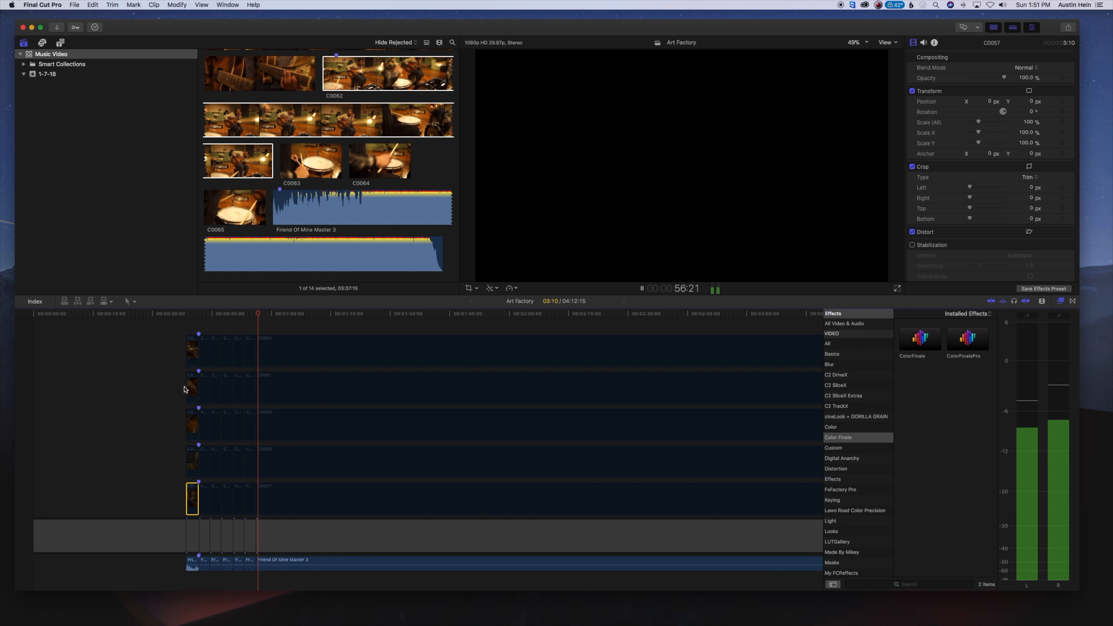
pyautogui.press('super+shift+b')
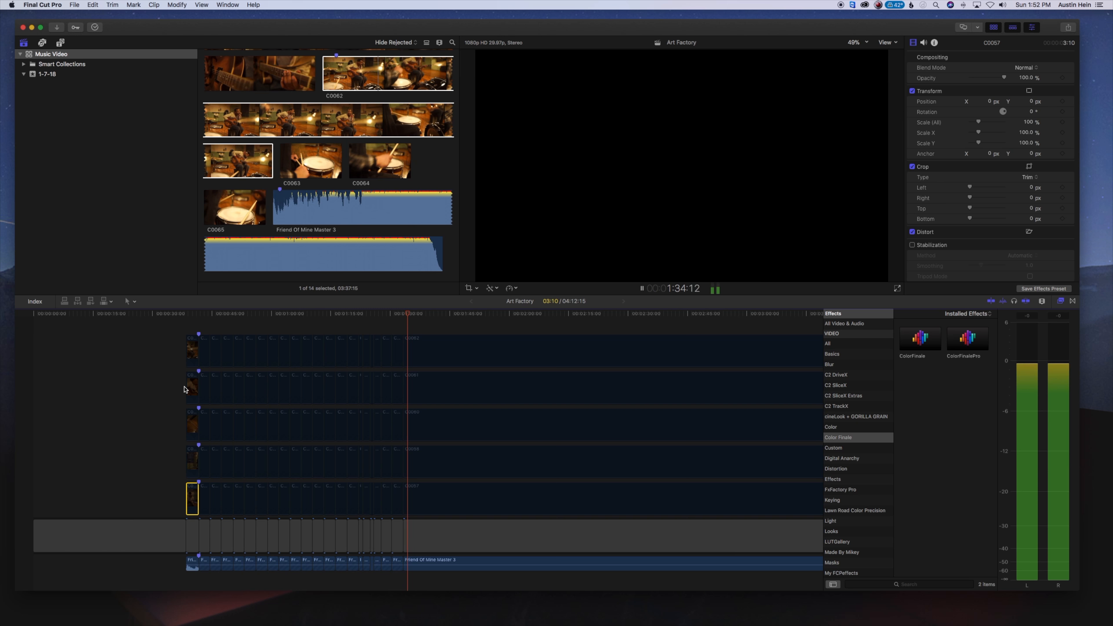
pyautogui.press('super+shift+b')
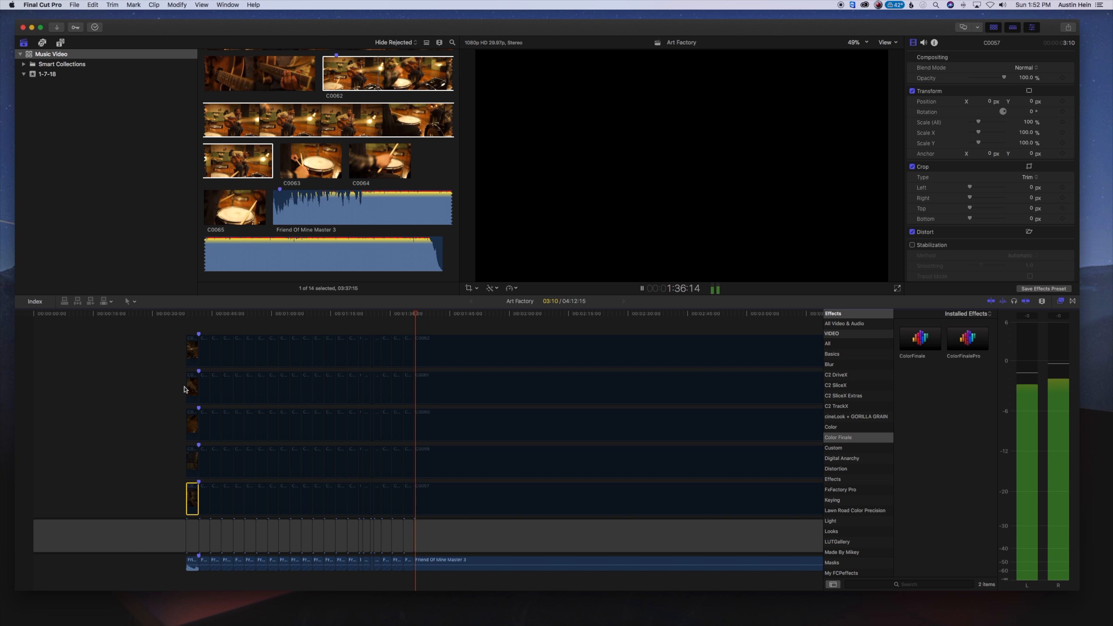
pyautogui.click(137, 396)
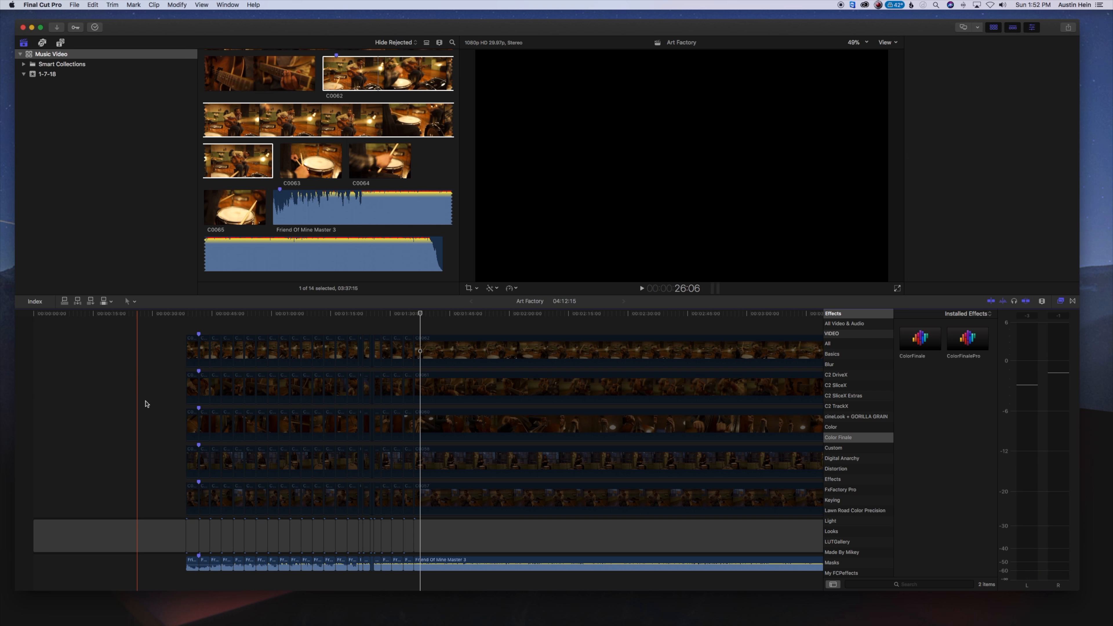
# Replay the song and enable the first segment of C0061 and the second segment of C0060
pyautogui.press('space')
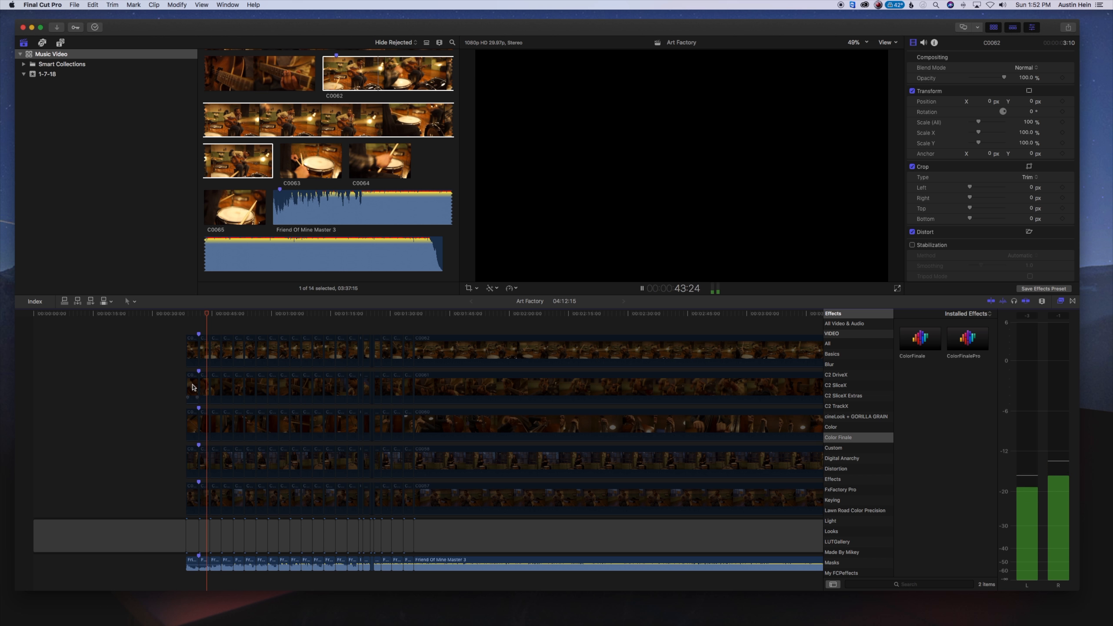
pyautogui.click(204, 385)
pyautogui.click(192, 388)
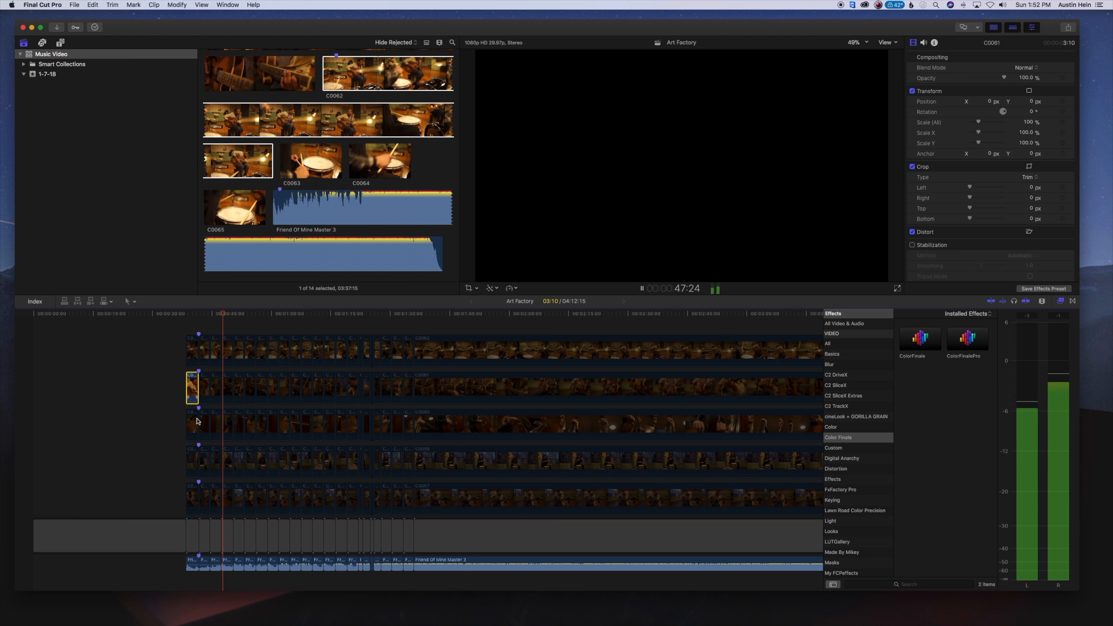
pyautogui.press('space')
pyautogui.press('space')
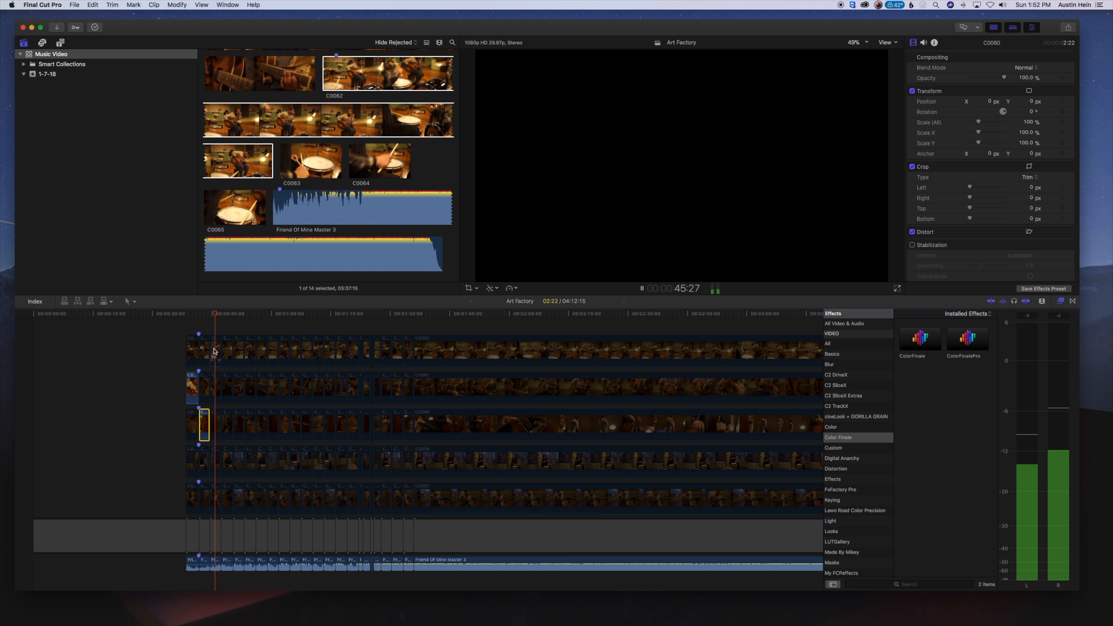
# Enable the third segment of C0061 and the fourth segment of C0060, and play the cut
pyautogui.click(216, 392)
pyautogui.press('v')
pyautogui.click(226, 424)
pyautogui.press('v')
pyautogui.press('space')
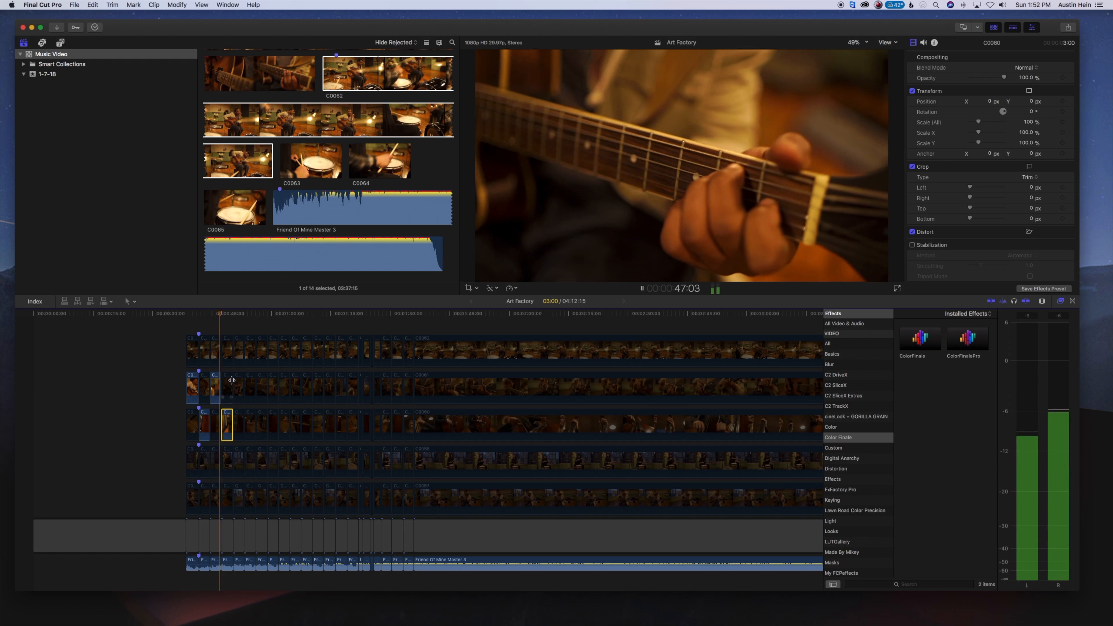
# Enable the fifth and seventh segments of C0062 and the sixth segment of C0061 during playback
pyautogui.click(239, 349)
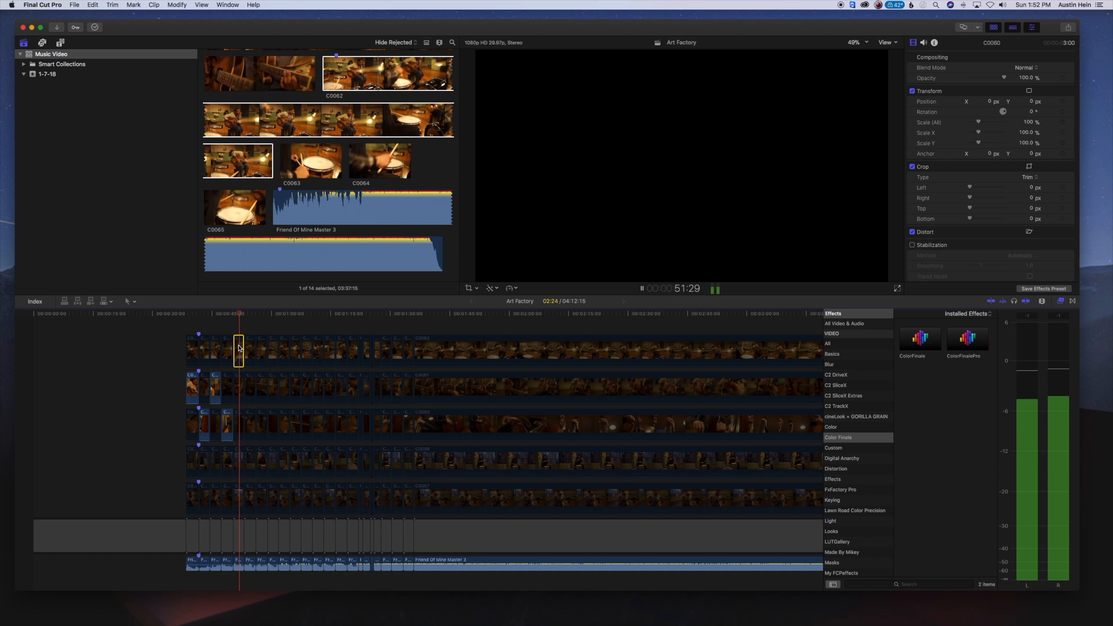
pyautogui.press('v')
pyautogui.click(248, 386)
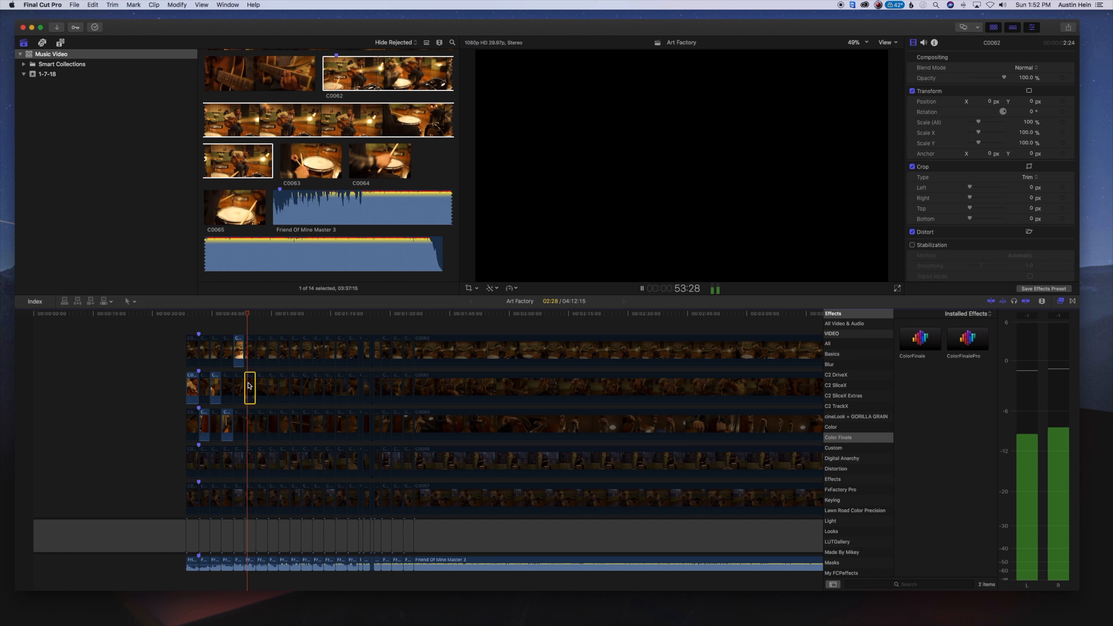
pyautogui.press('v')
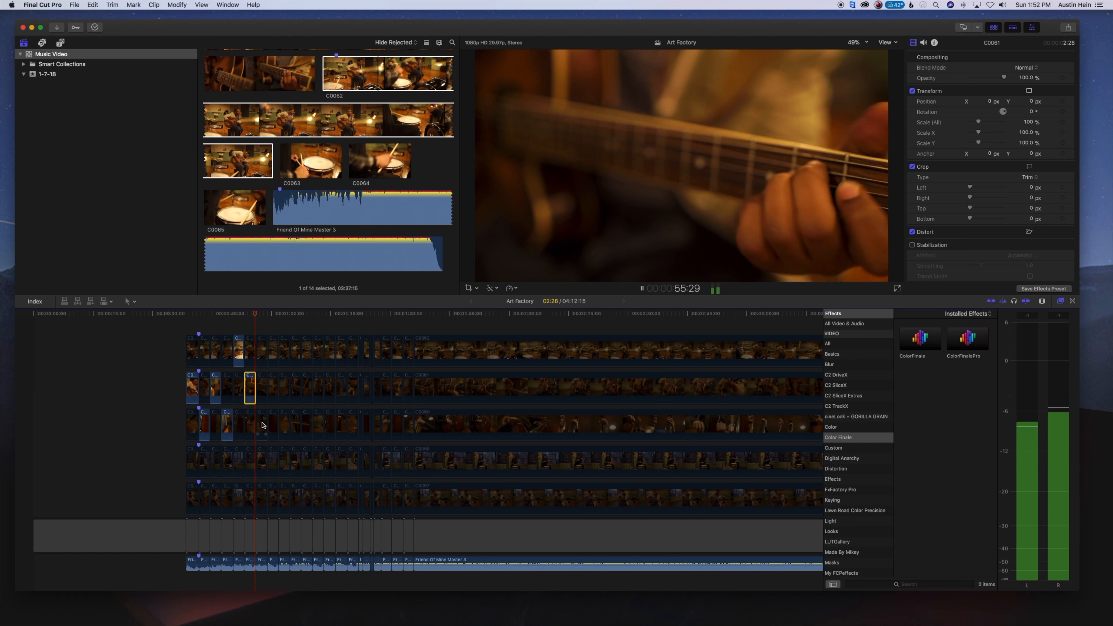
pyautogui.click(261, 424)
pyautogui.press('v')
pyautogui.click(262, 349)
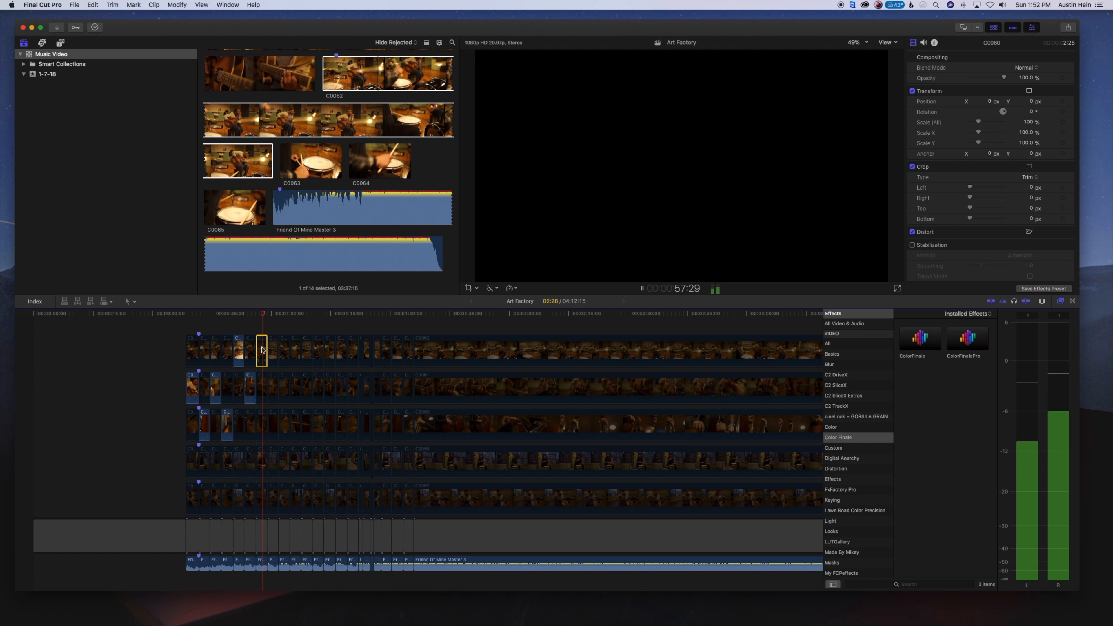
pyautogui.press('v')
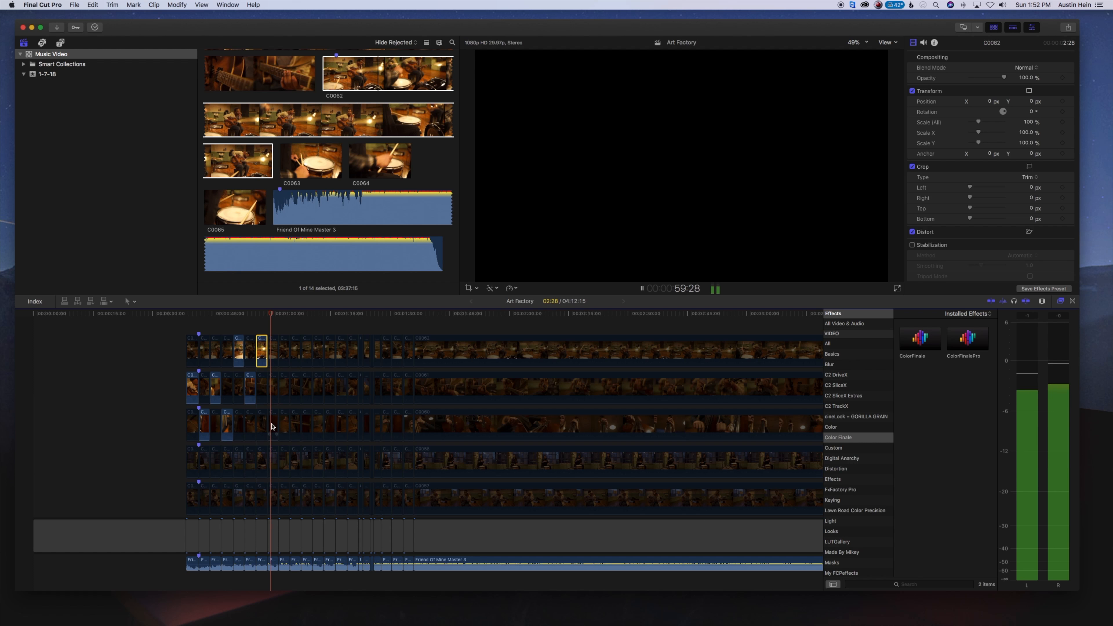
# Continue enabling one angle per segment from the eighth segment to about 1:27, varying between C0060, C0062 and C0061
pyautogui.click(272, 426)
pyautogui.press('v')
pyautogui.click(282, 351)
pyautogui.press('v')
pyautogui.click(295, 385)
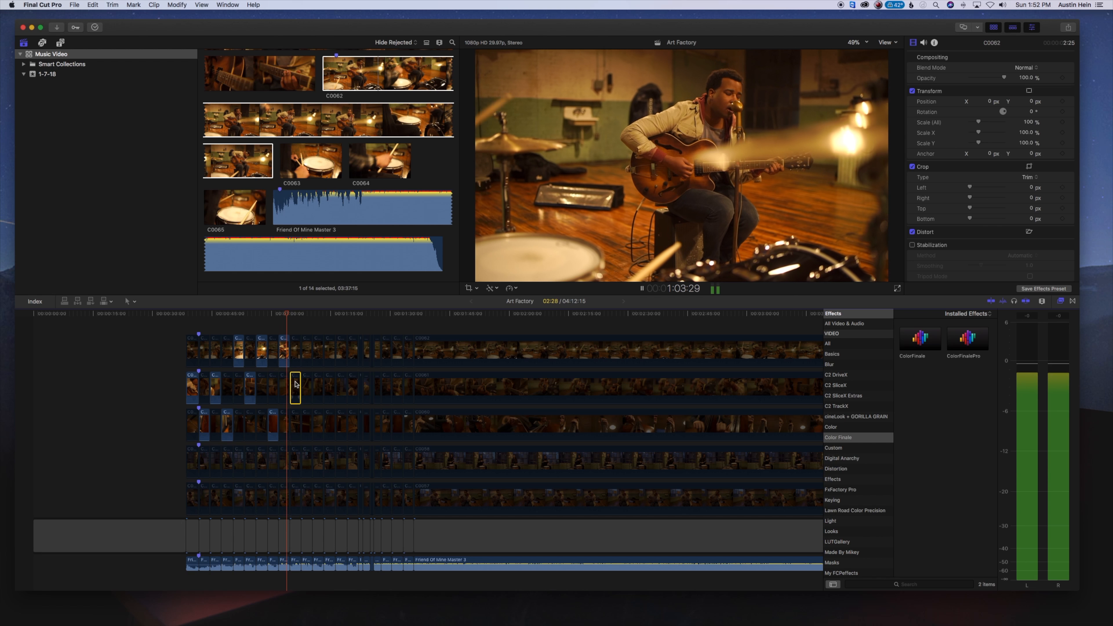
pyautogui.press('v')
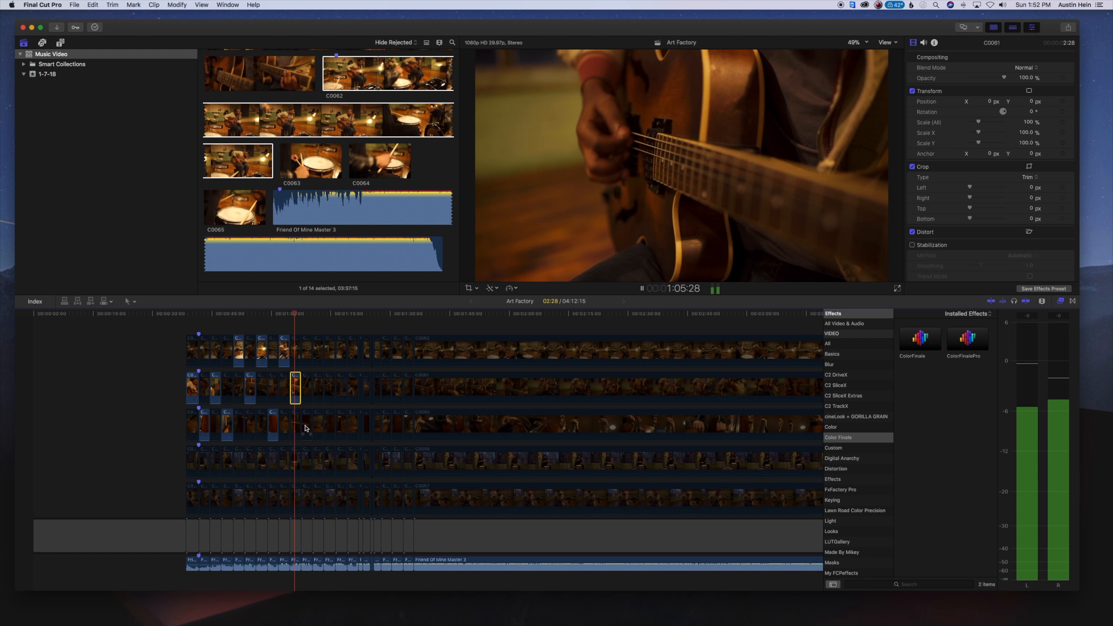
pyautogui.click(305, 425)
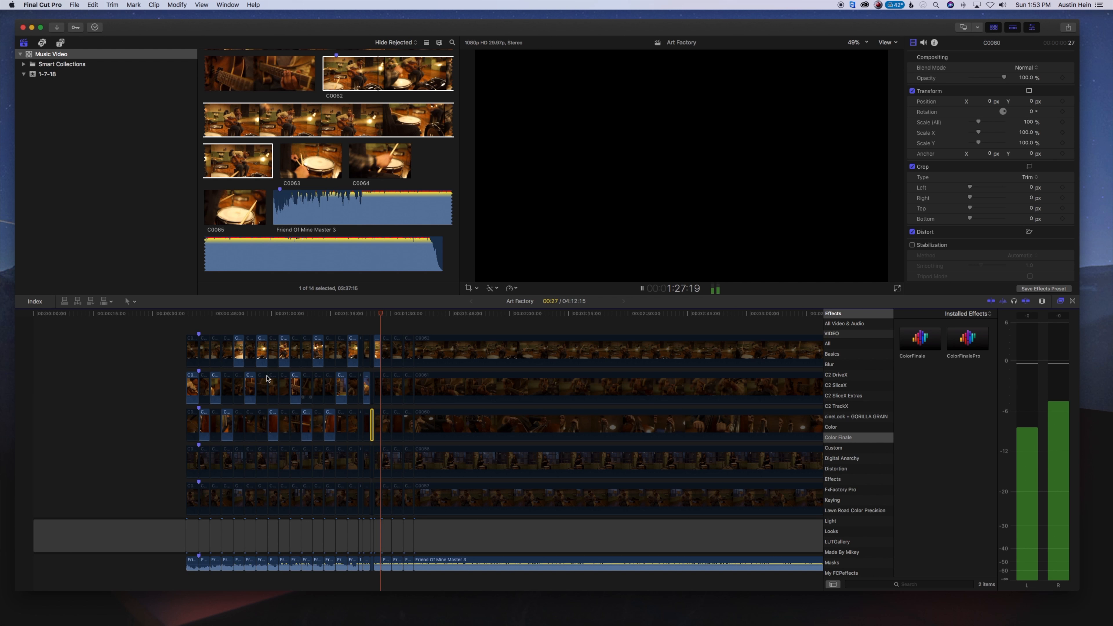
# Play the assembled angle cut from the start of the stacked clips at 38:14
pyautogui.click(186, 314)
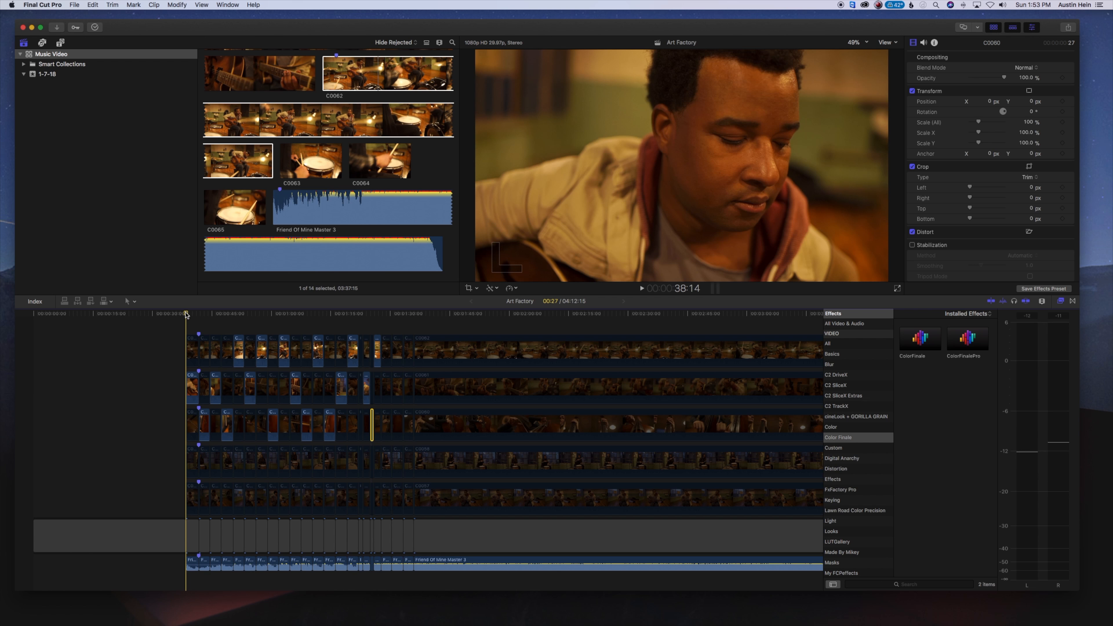
pyautogui.press('space')
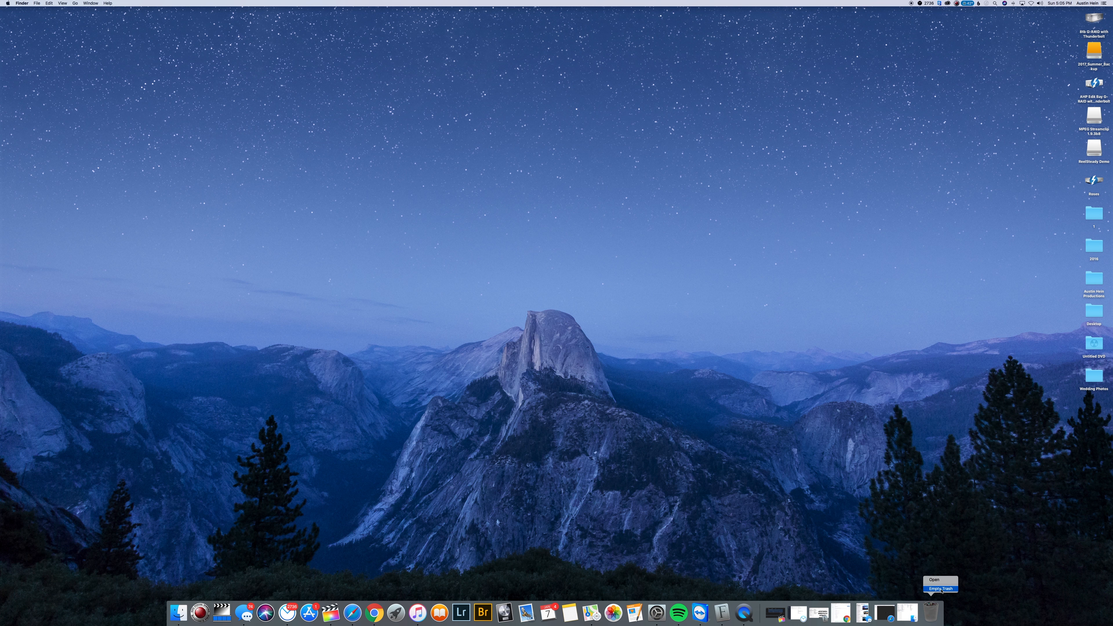
# Switch to the Finder desktop and start emptying the Trash
pyautogui.click(941, 589)
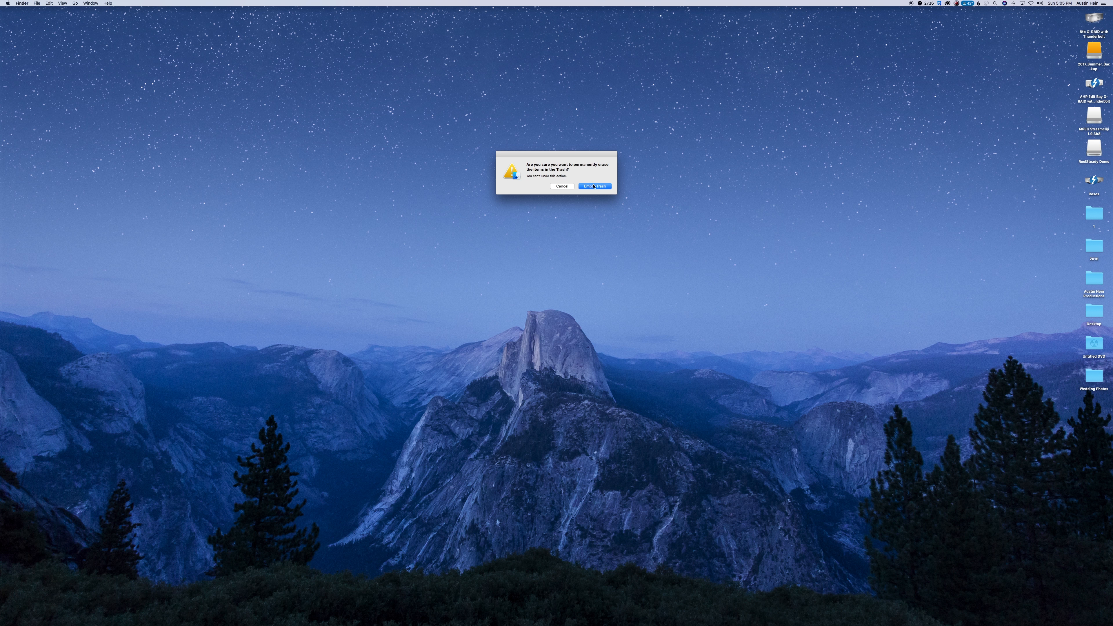